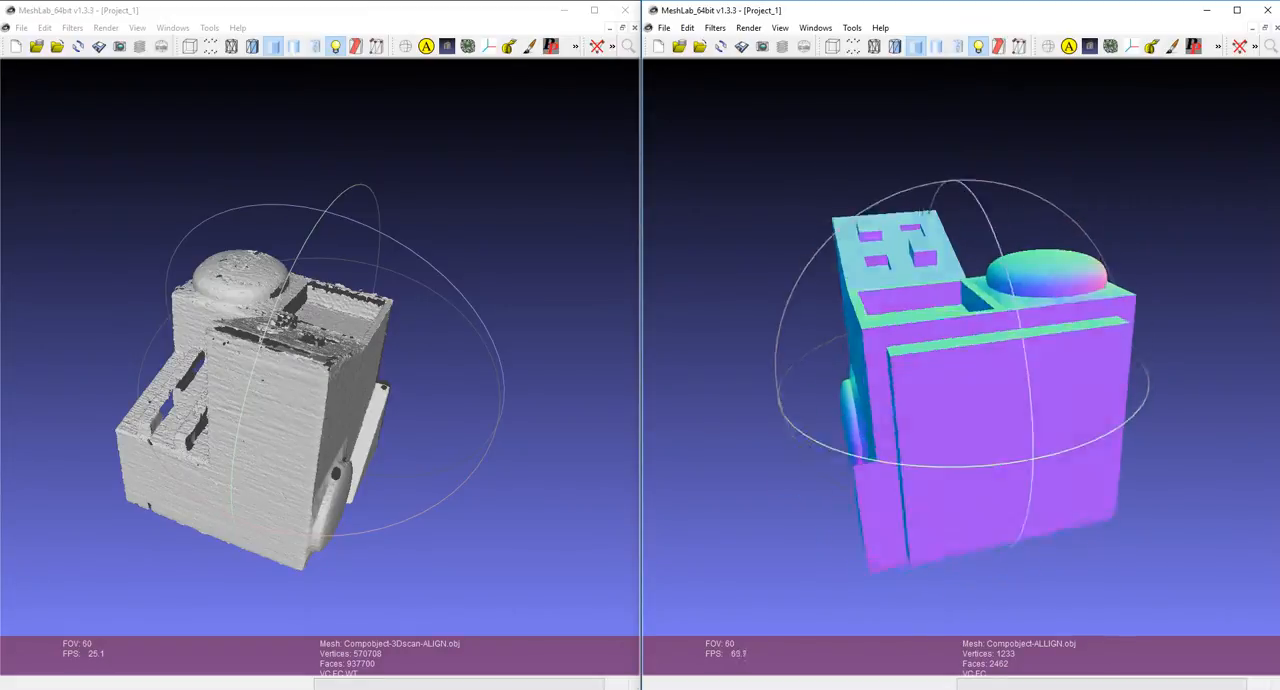
Step: Examine the 3D-scanned mesh and the reference model from several sides
drag(240, 390, 297, 325)
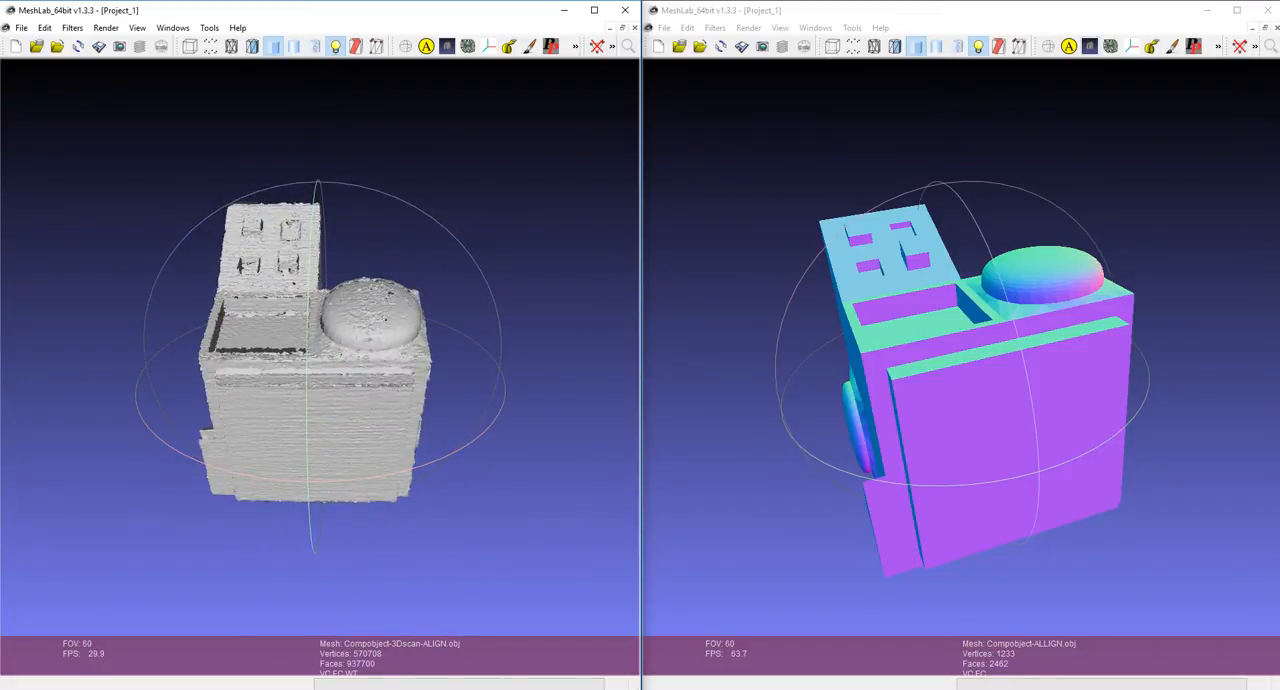
drag(300, 350, 395, 375)
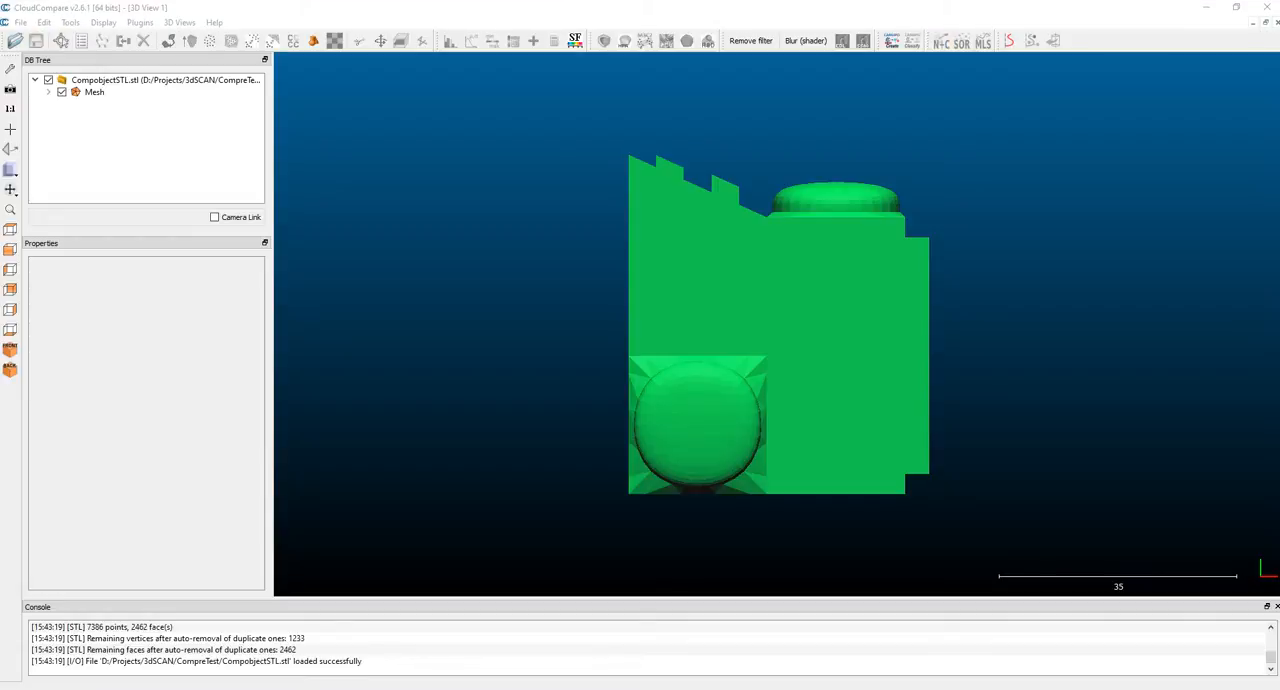
drag(720, 330, 510, 370)
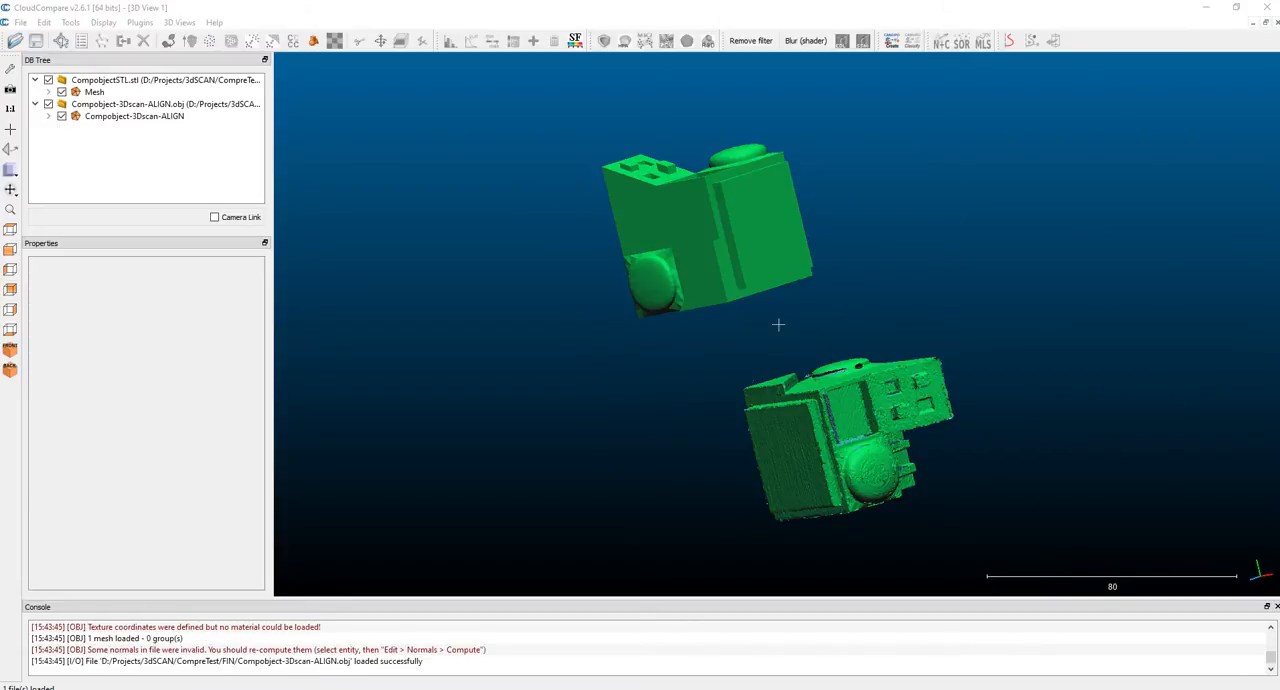
drag(800, 340, 686, 412)
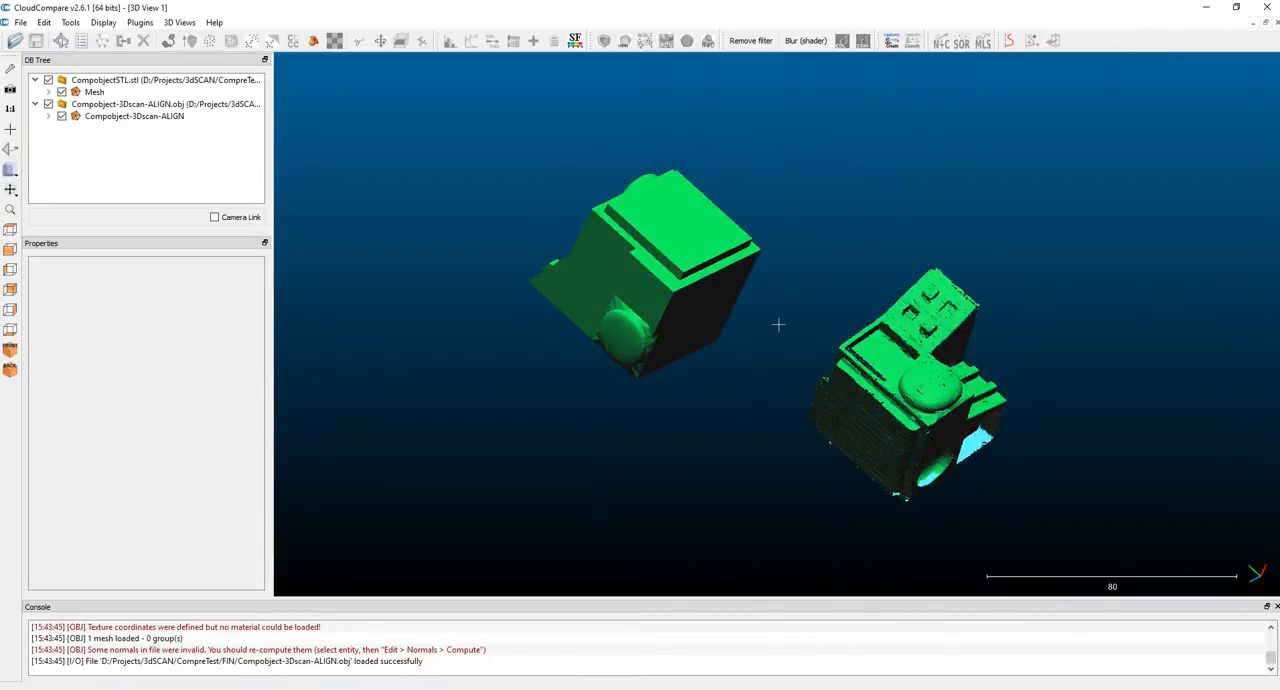
click(134, 116)
ctrl+click(95, 92)
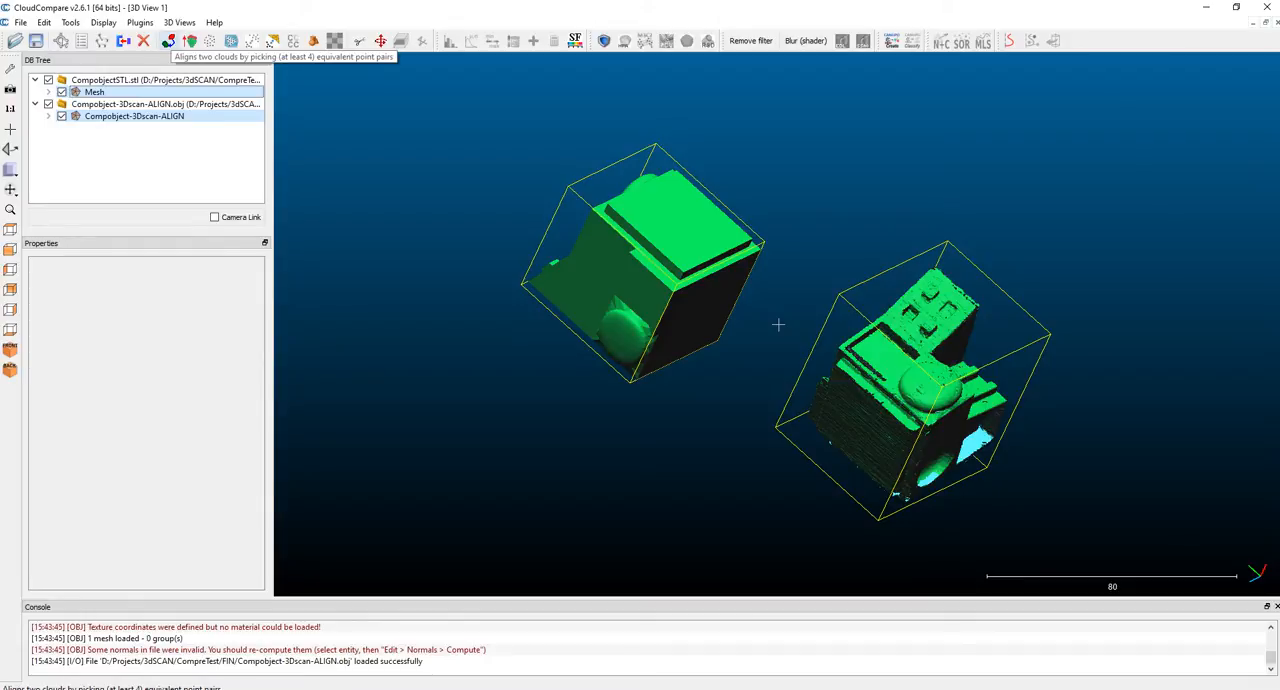
click(189, 40)
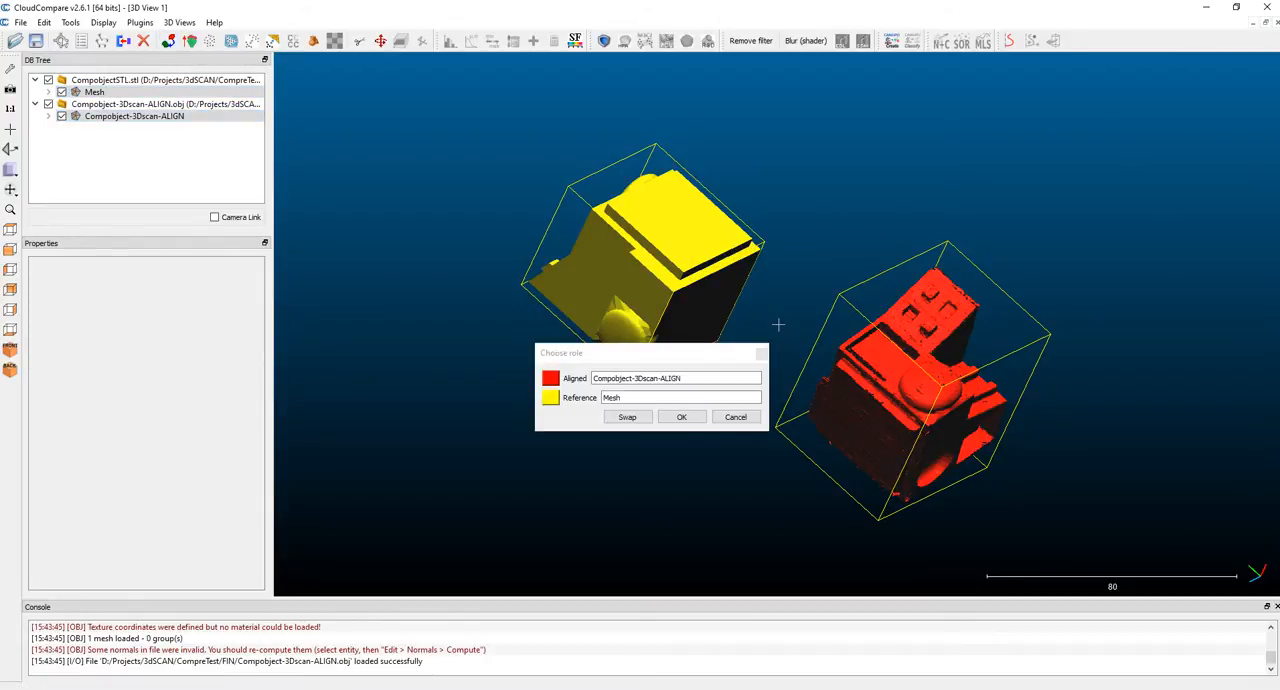
key(Return)
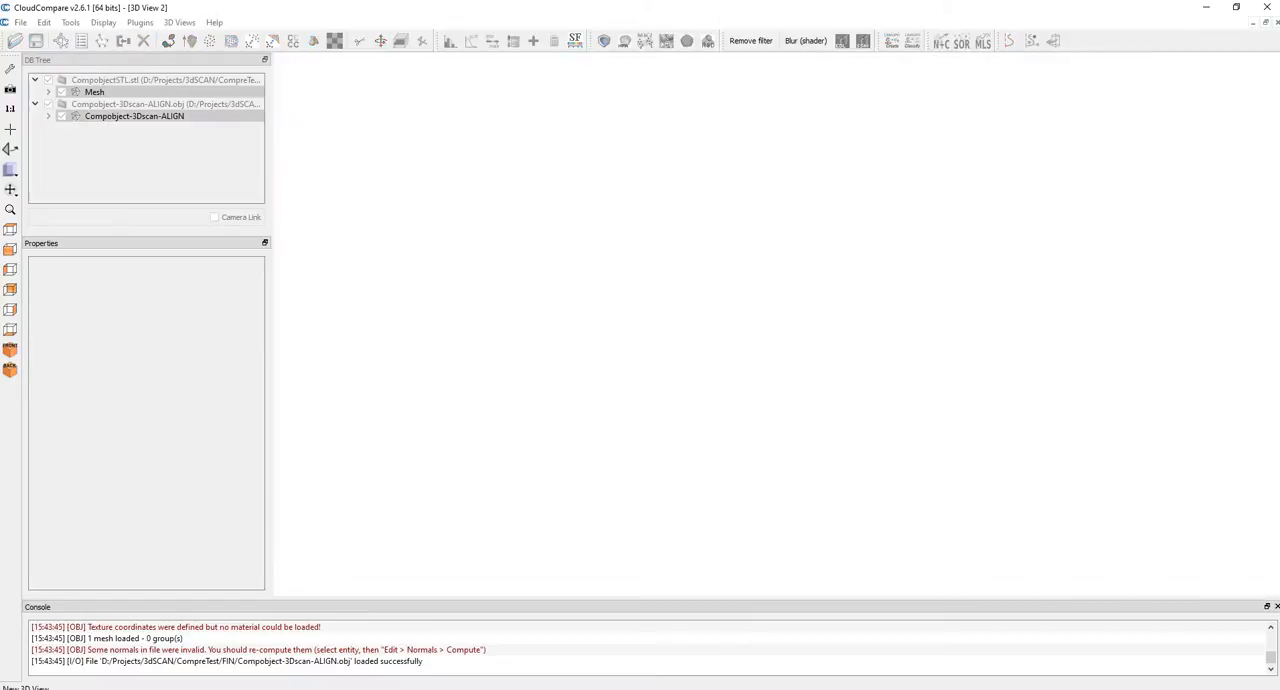
drag(778, 324, 778, 324)
click(778, 324)
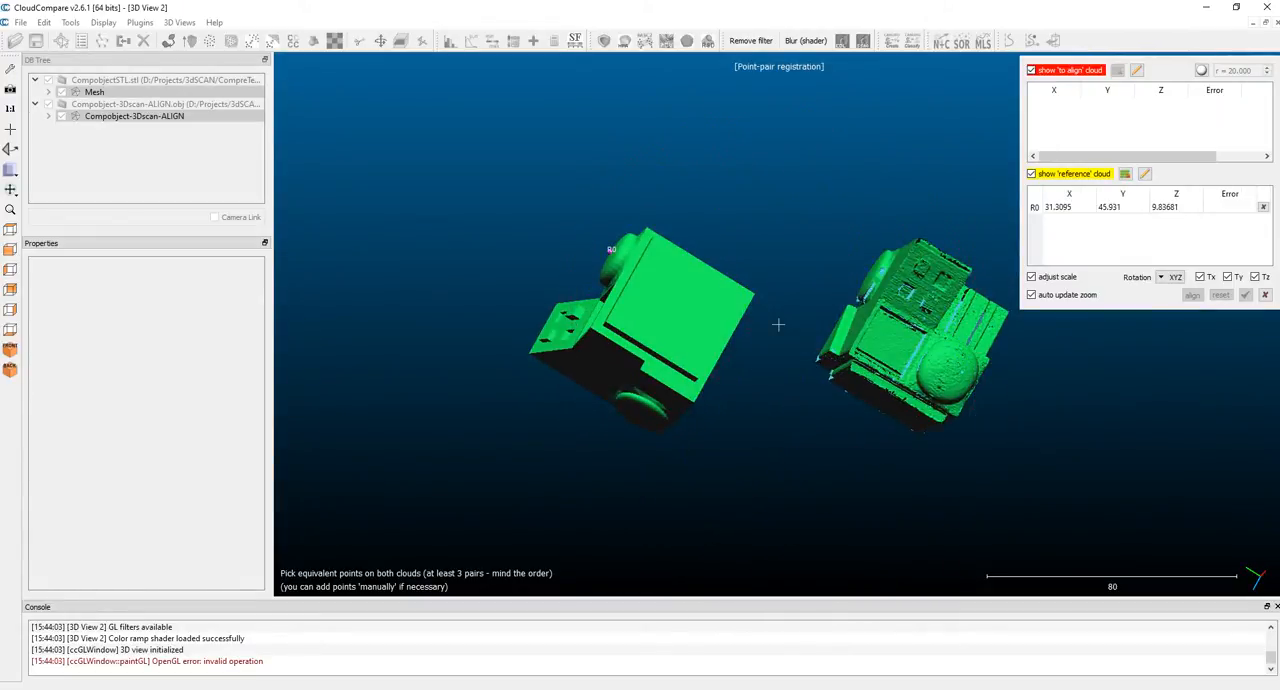
click(951, 368)
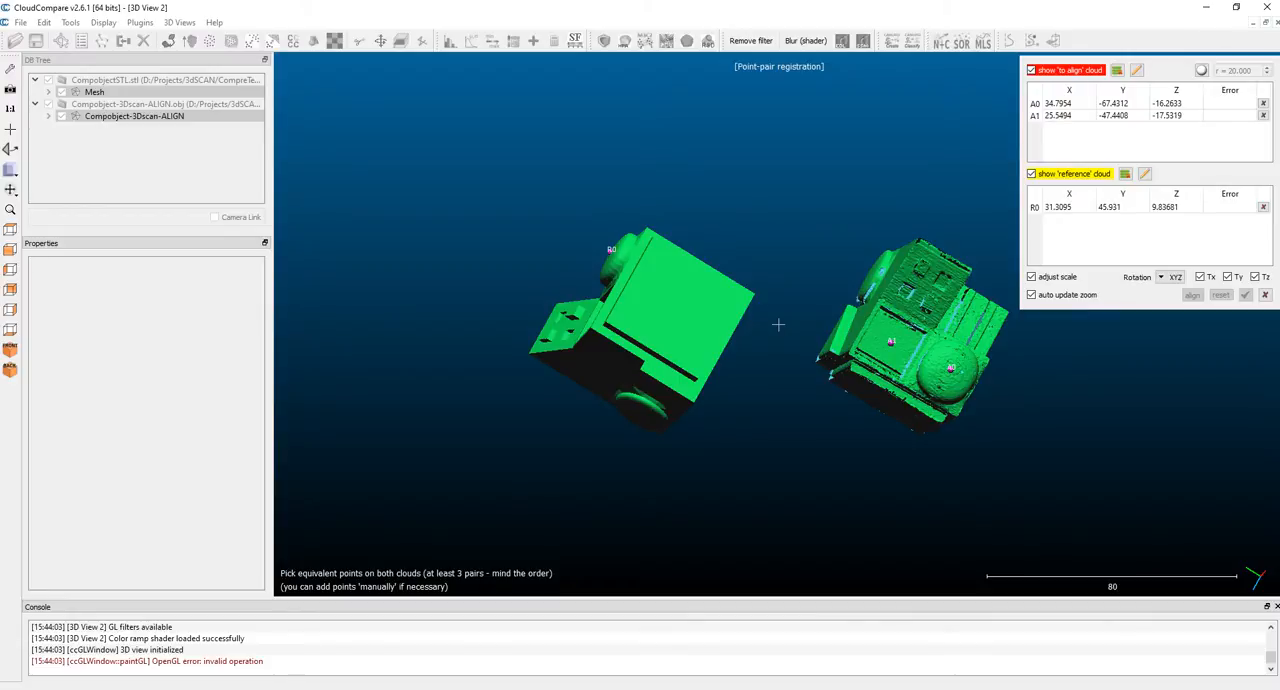
drag(880, 345, 971, 385)
click(739, 382)
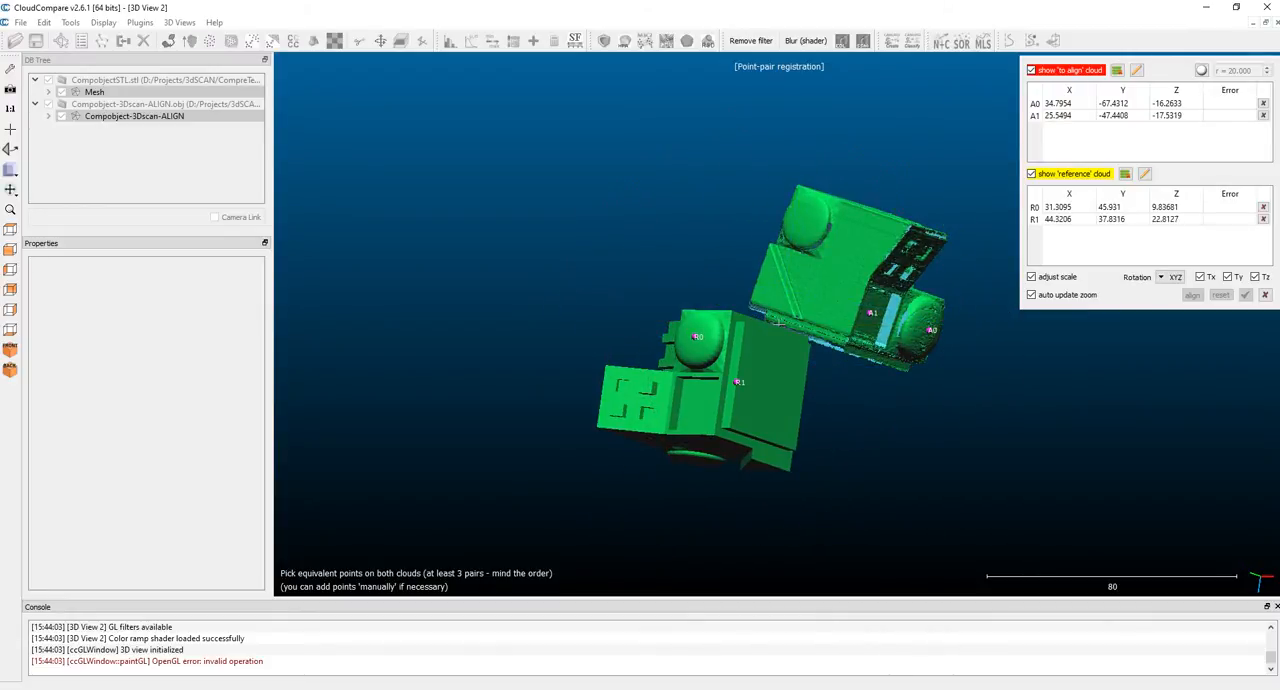
drag(780, 323, 780, 326)
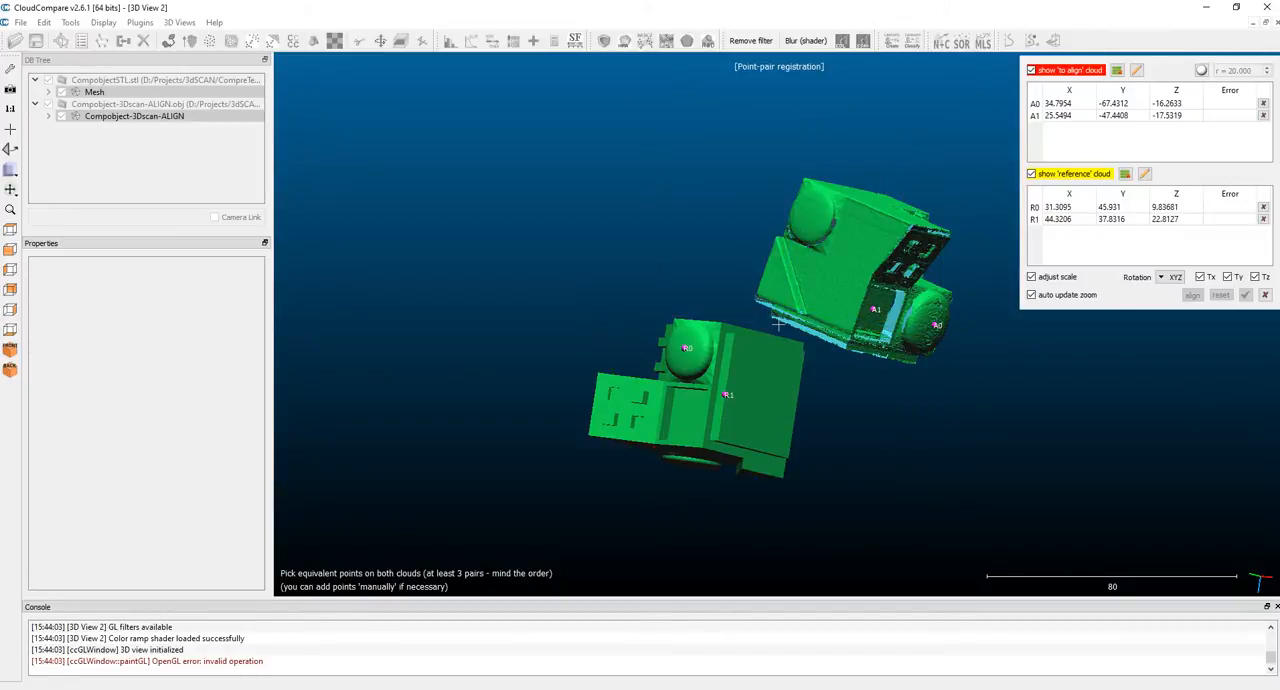
click(1265, 295)
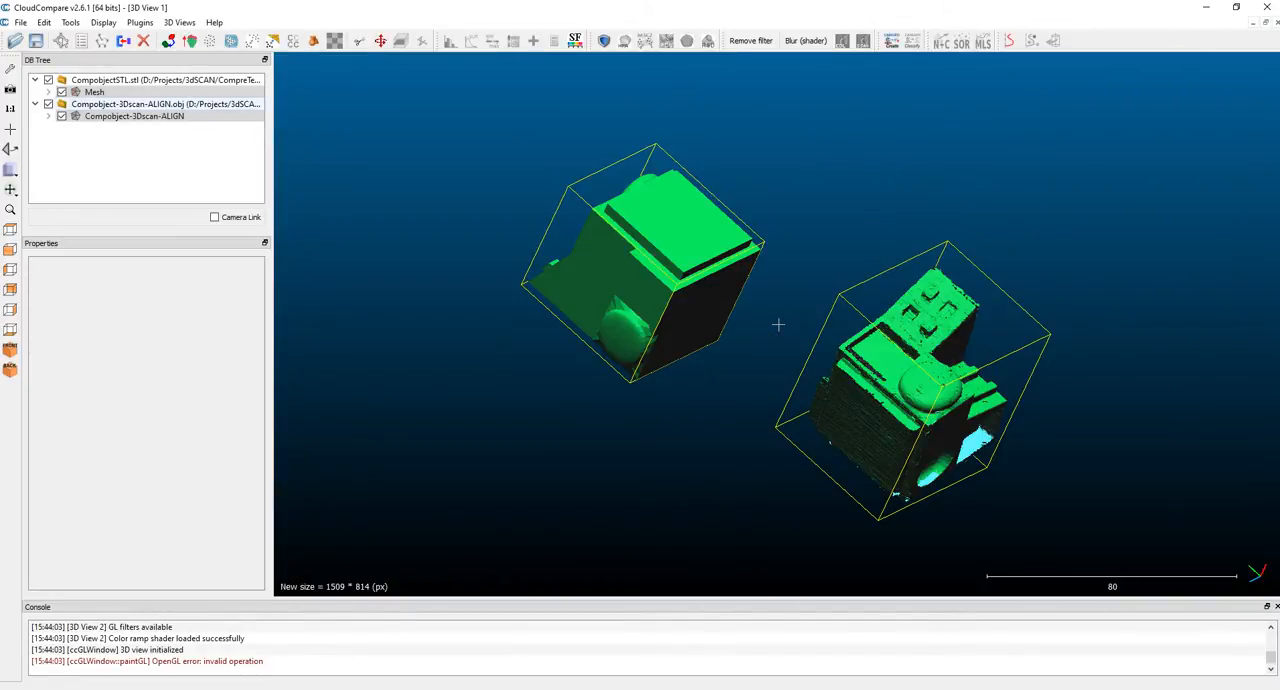
Step: Start point-pair registration with Compobject-3Dscan-ALIGN as aligned and Mesh as reference, and pick the first pair on the dome beside the rectangular recess
click(168, 41)
click(683, 417)
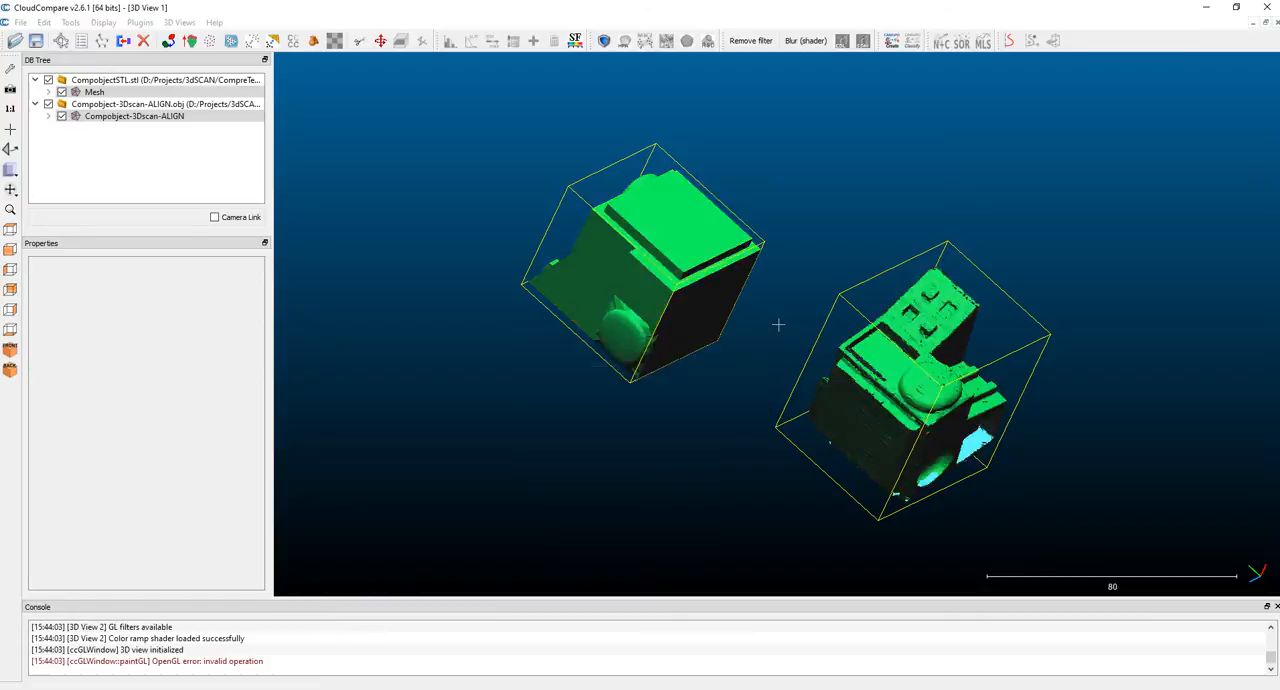
drag(778, 324, 778, 324)
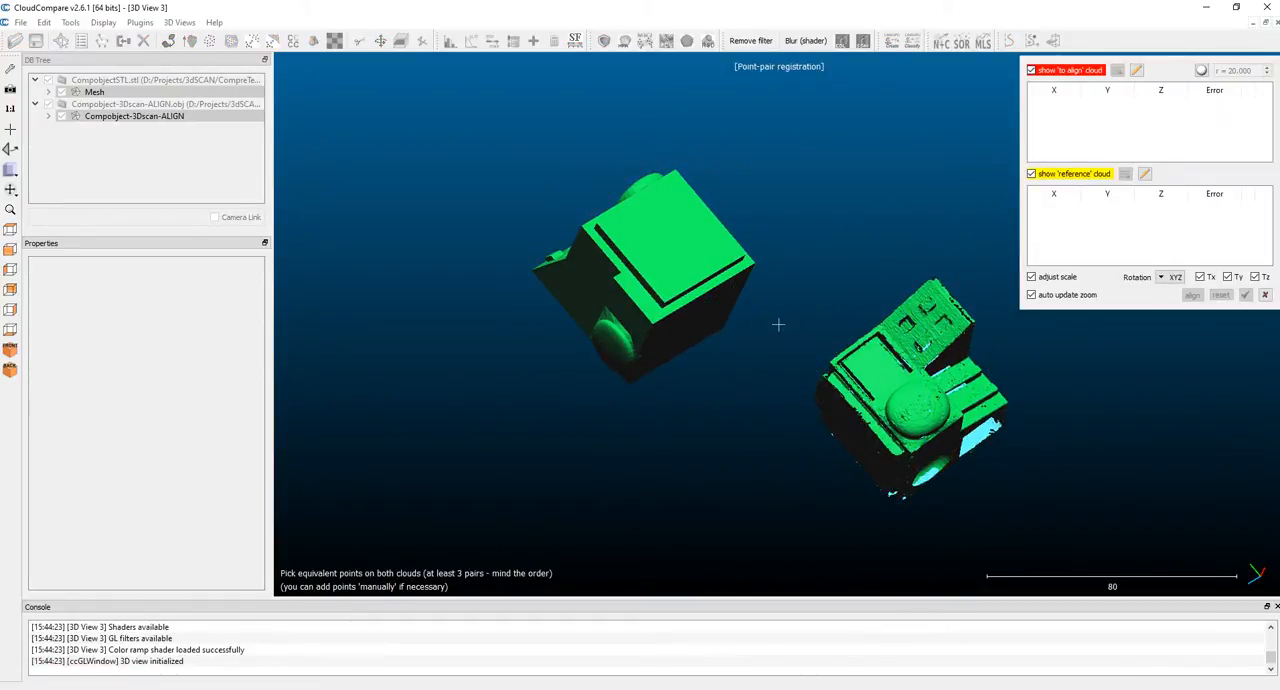
click(917, 406)
drag(860, 430, 1095, 500)
click(800, 343)
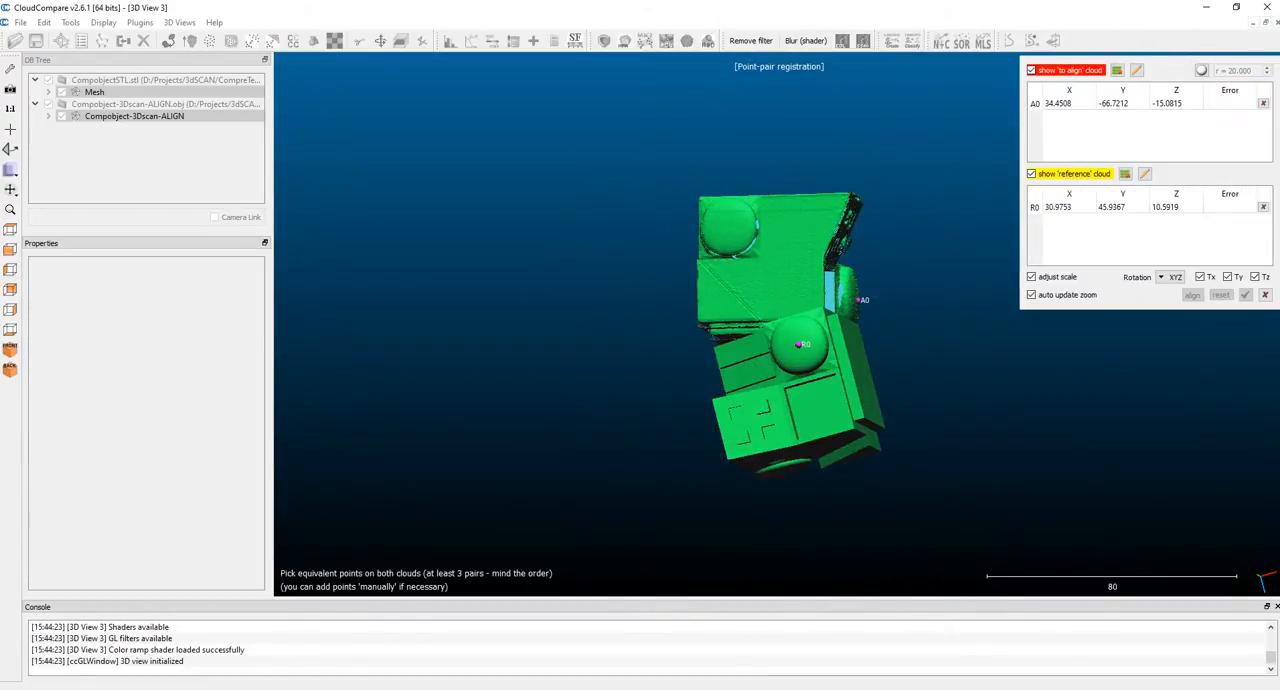
Step: Pick the second and third equivalent point pairs on the side-face dome and on the triangular corner area beside it
drag(800, 400, 785, 130)
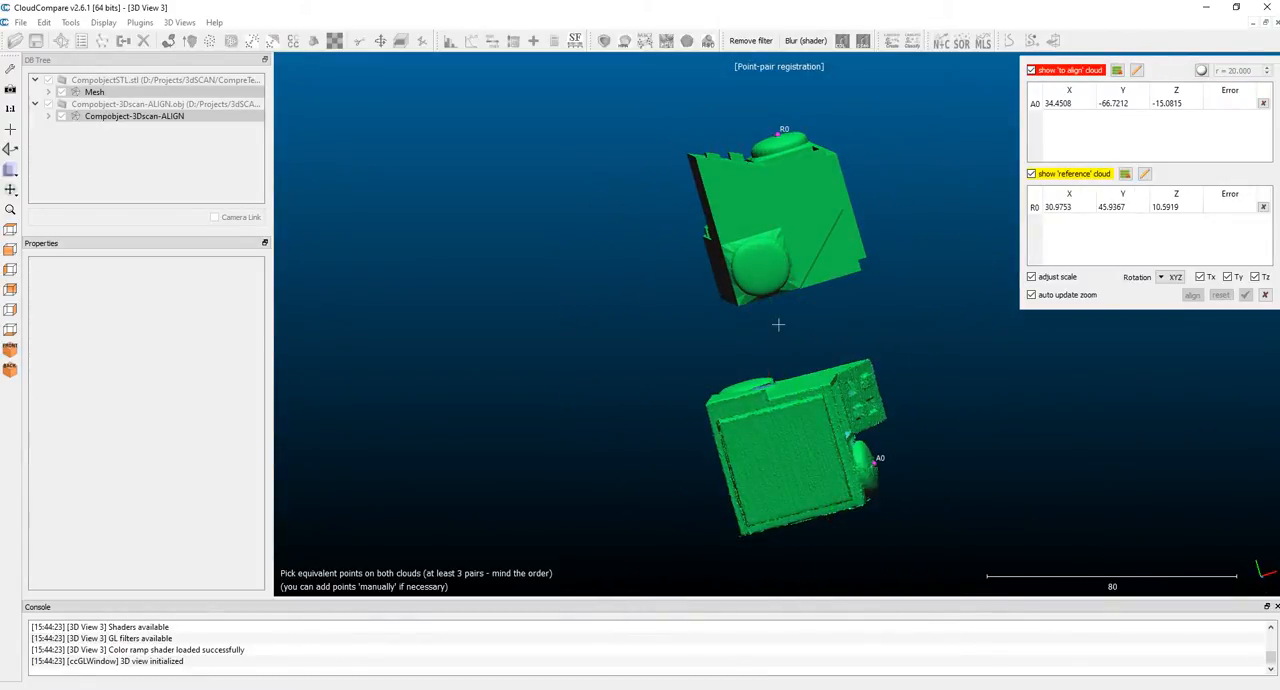
drag(765, 270, 860, 310)
click(658, 366)
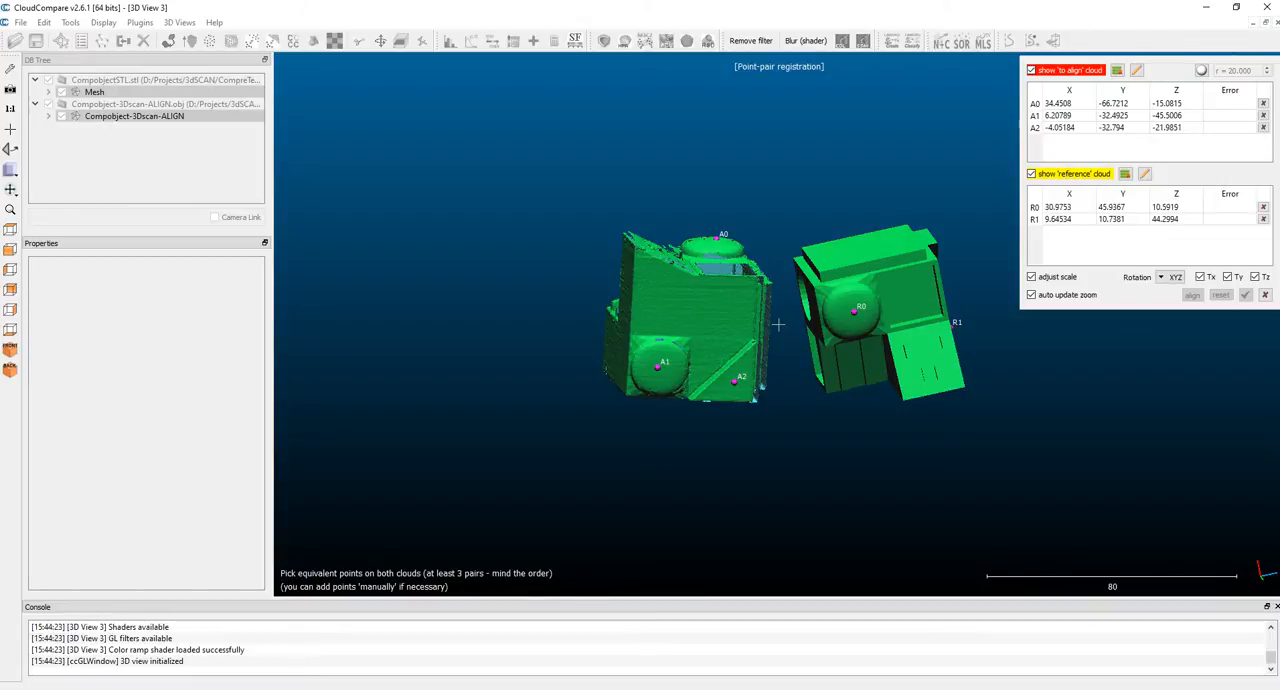
drag(738, 388, 830, 220)
drag(858, 472, 735, 440)
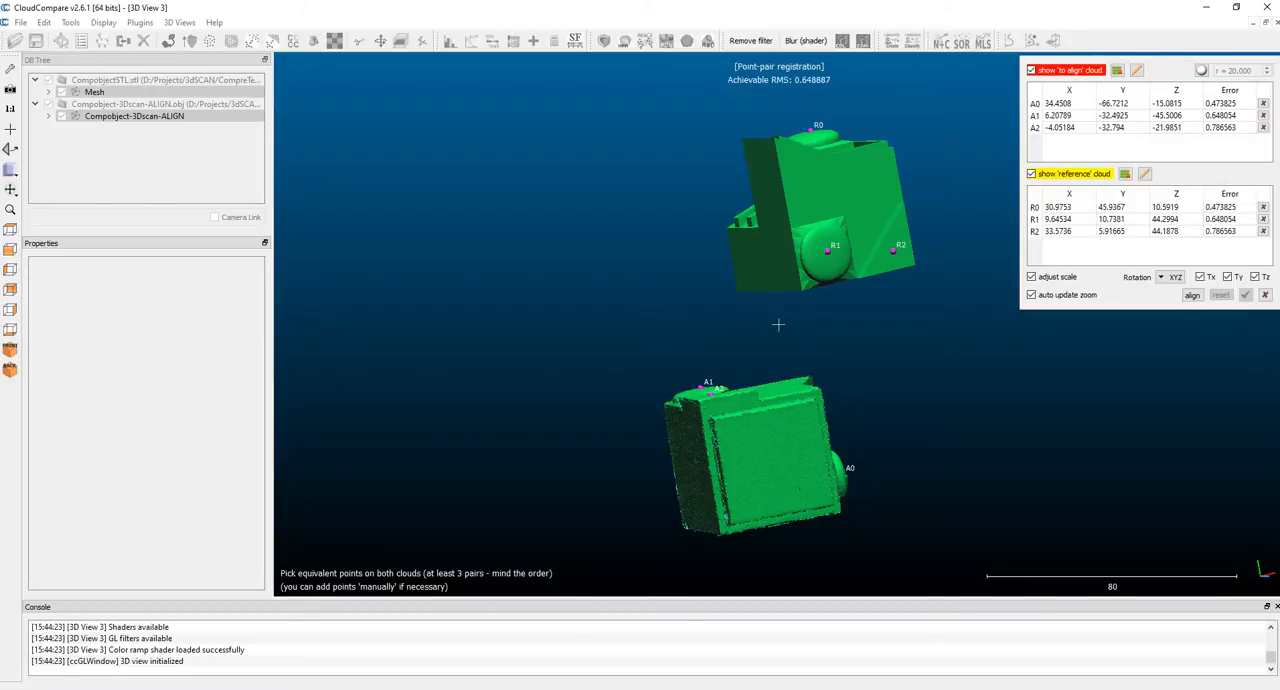
Step: Pick the fourth equivalent point pair in the circular recess of the reference mesh and of the scan
drag(730, 300, 650, 300)
click(846, 282)
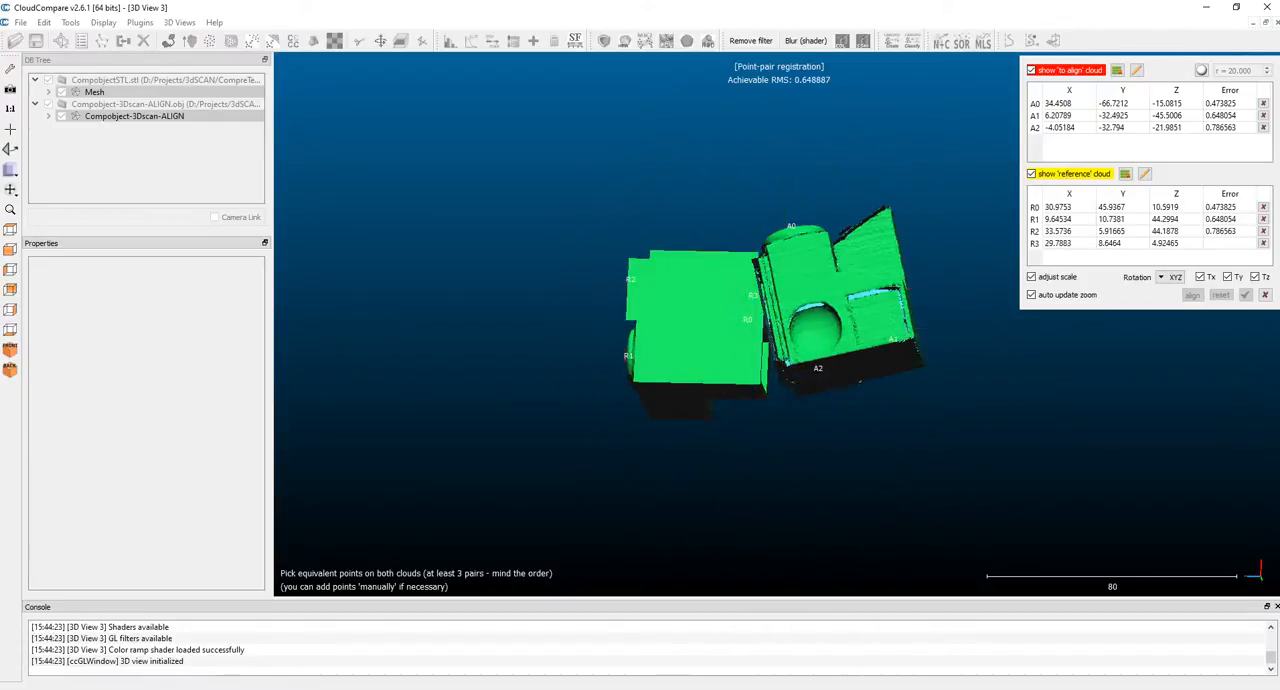
click(818, 328)
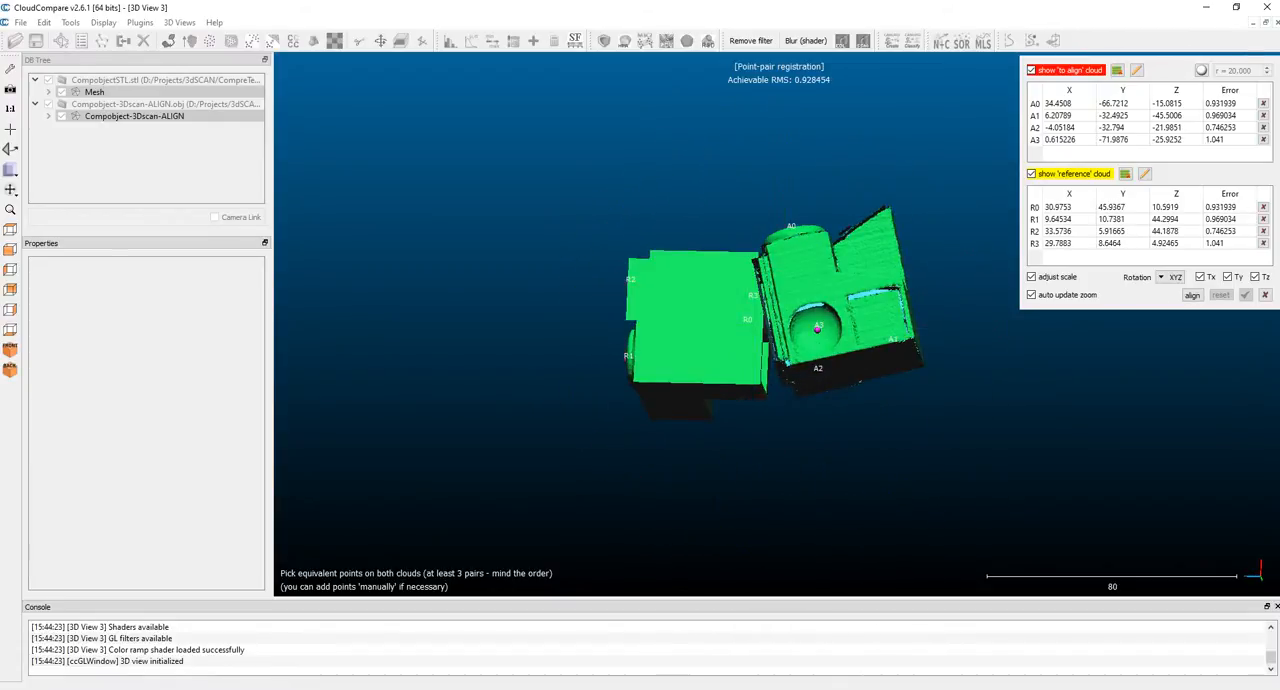
Step: Align the scan to the reference mesh using the four picked point pairs and accept the registration
click(1192, 295)
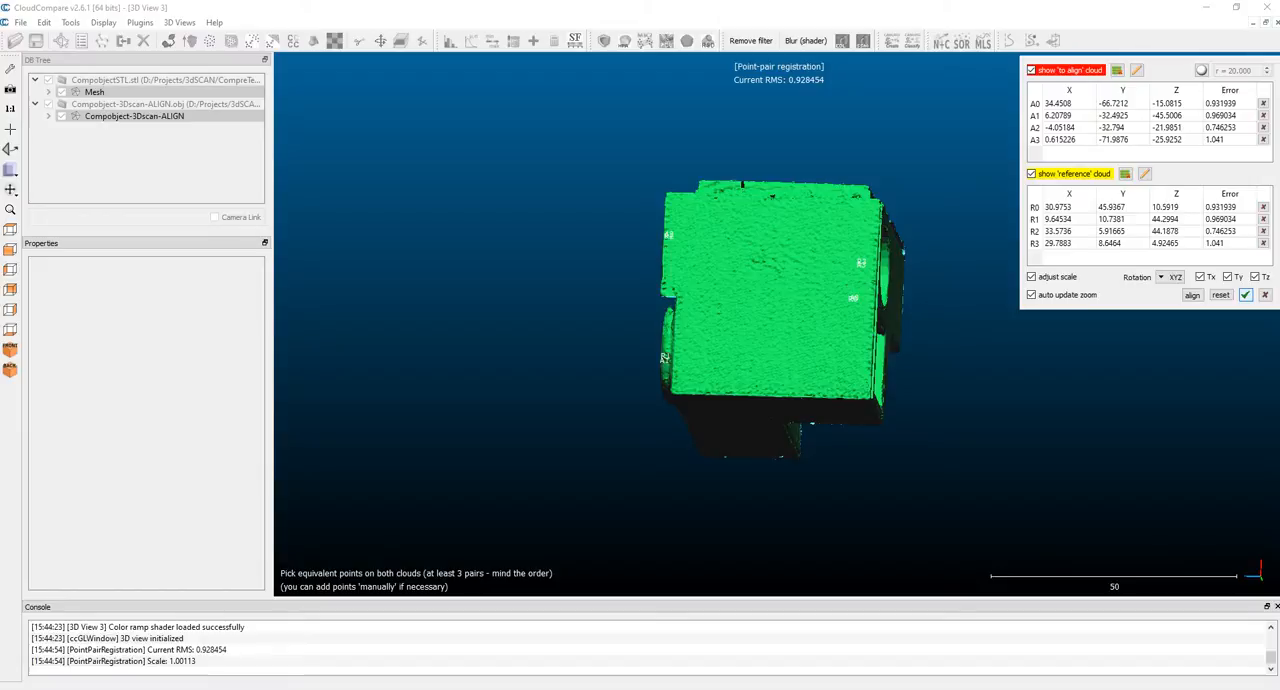
click(1245, 295)
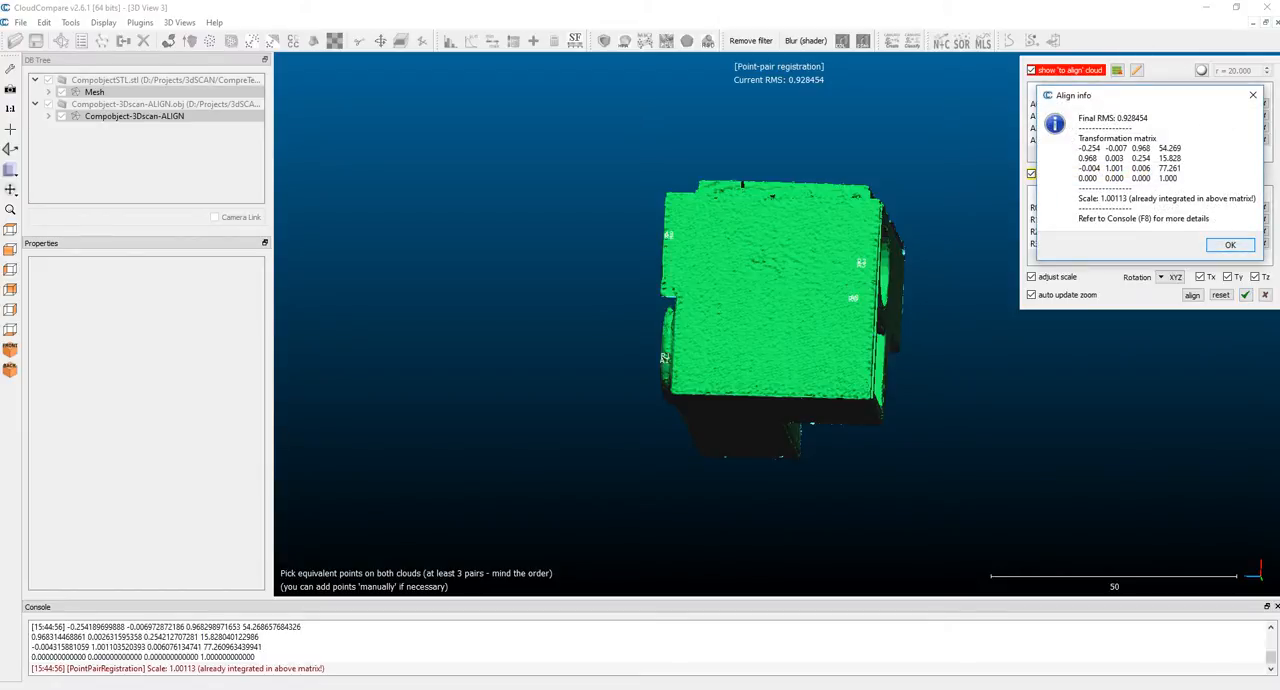
click(1230, 245)
Step: Finely register the scan as data to Mesh as model, with RMS difference 1.0e-05, 100% final overlap and random sampling limit 50000
drag(980, 260, 520, 332)
click(94, 92)
ctrl+click(134, 116)
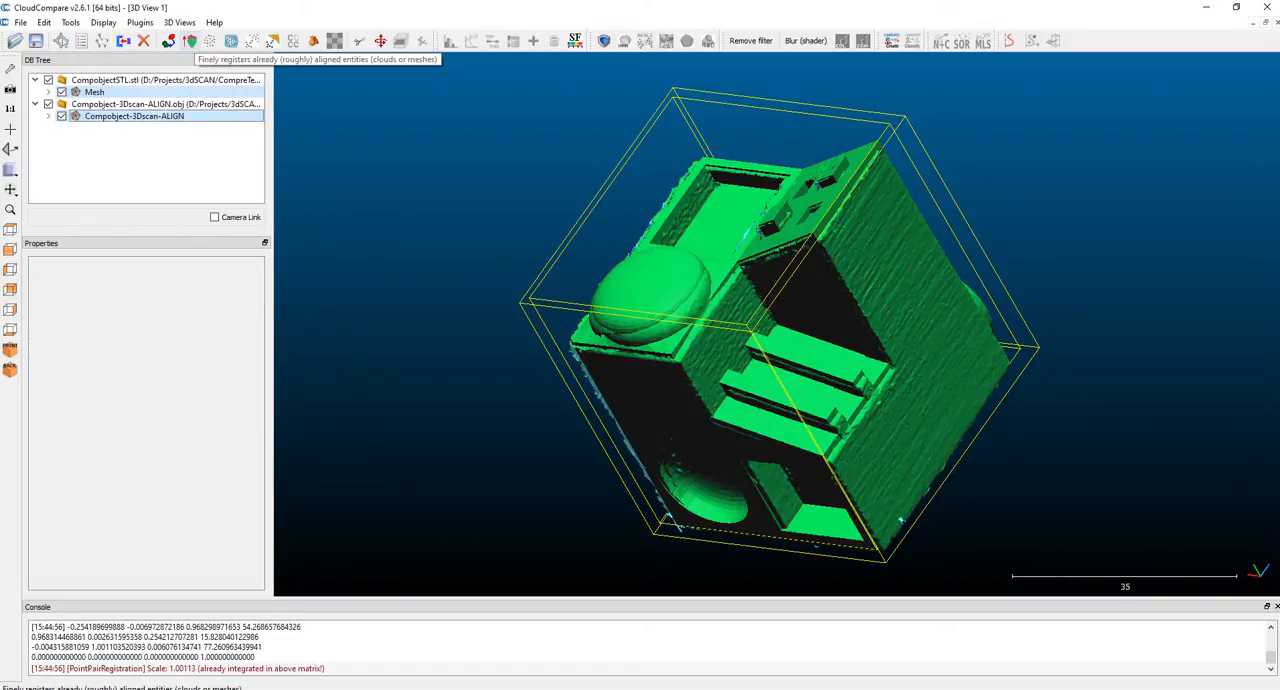
click(189, 41)
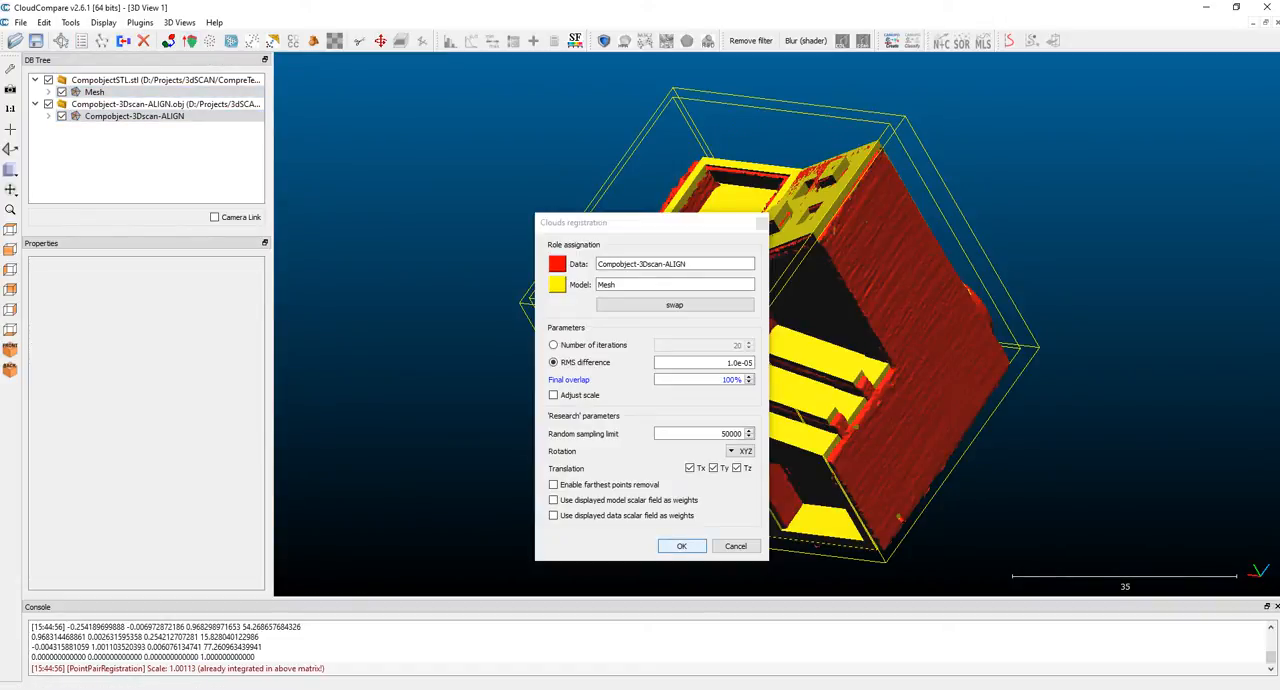
click(681, 546)
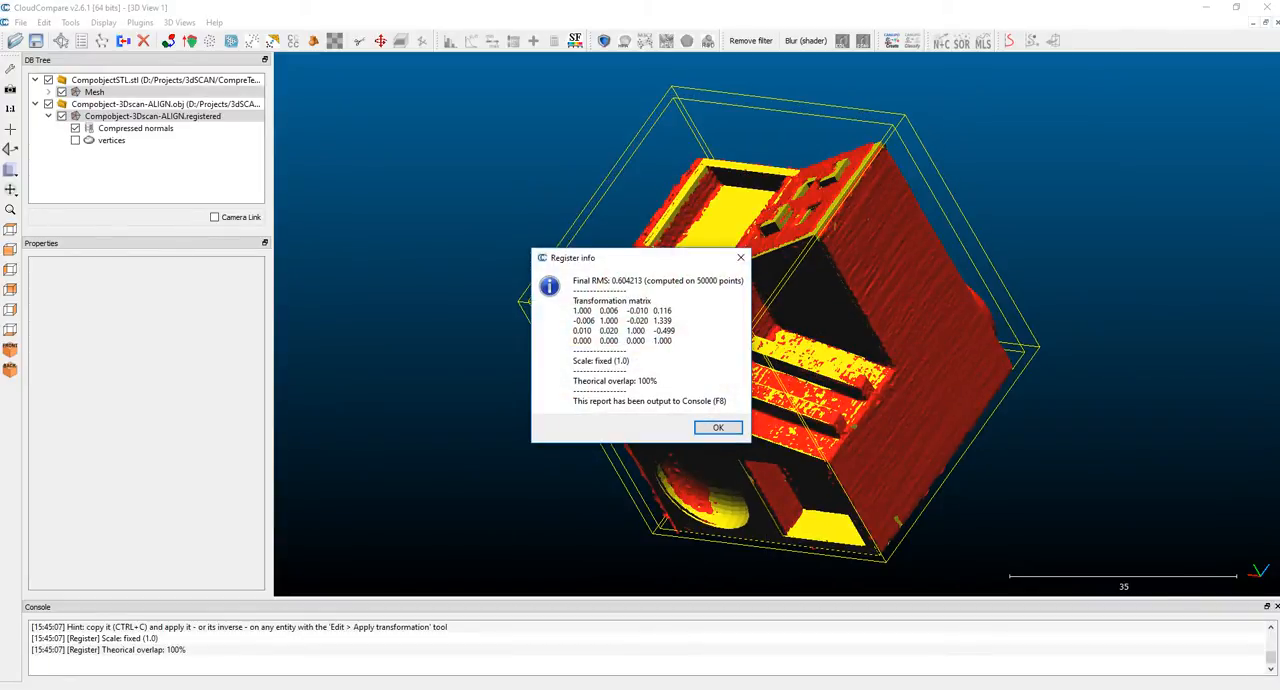
click(718, 428)
Step: Compute signed cloud/mesh distances with Compobject-3Dscan-ALIGN.registered as compared and Mesh as reference, keeping multi-threaded enabled
drag(718, 428, 1080, 430)
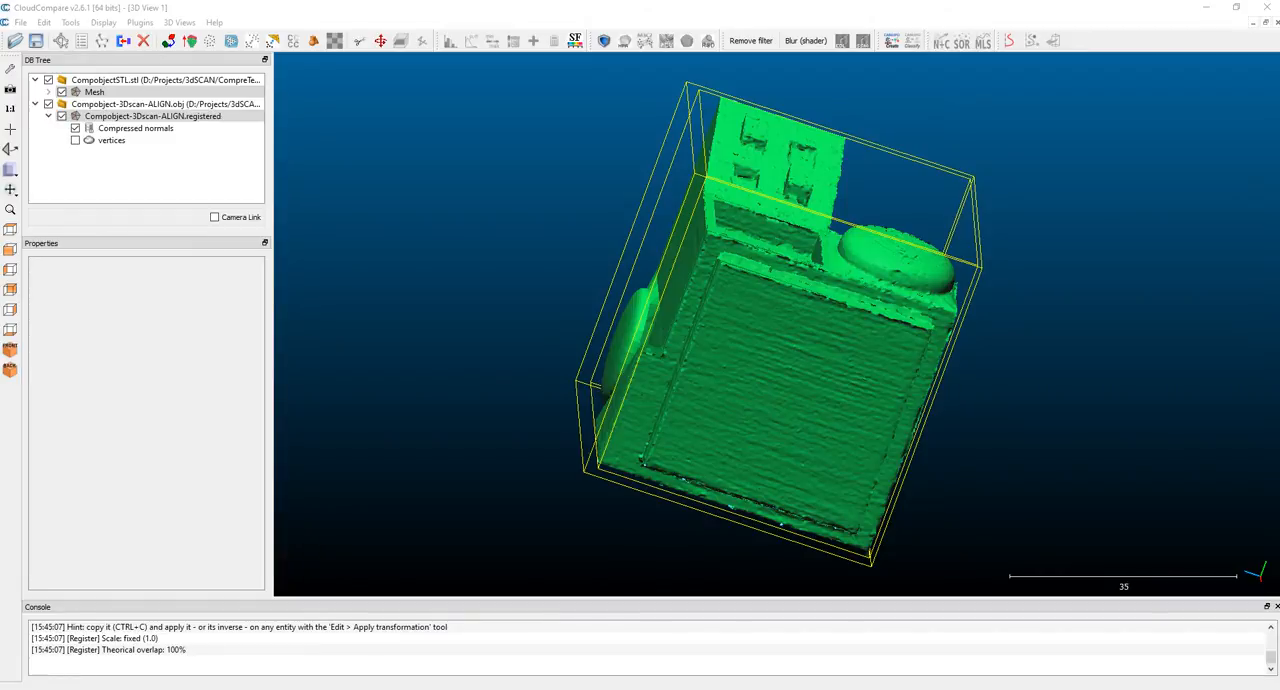
drag(1000, 340, 760, 500)
drag(700, 450, 680, 370)
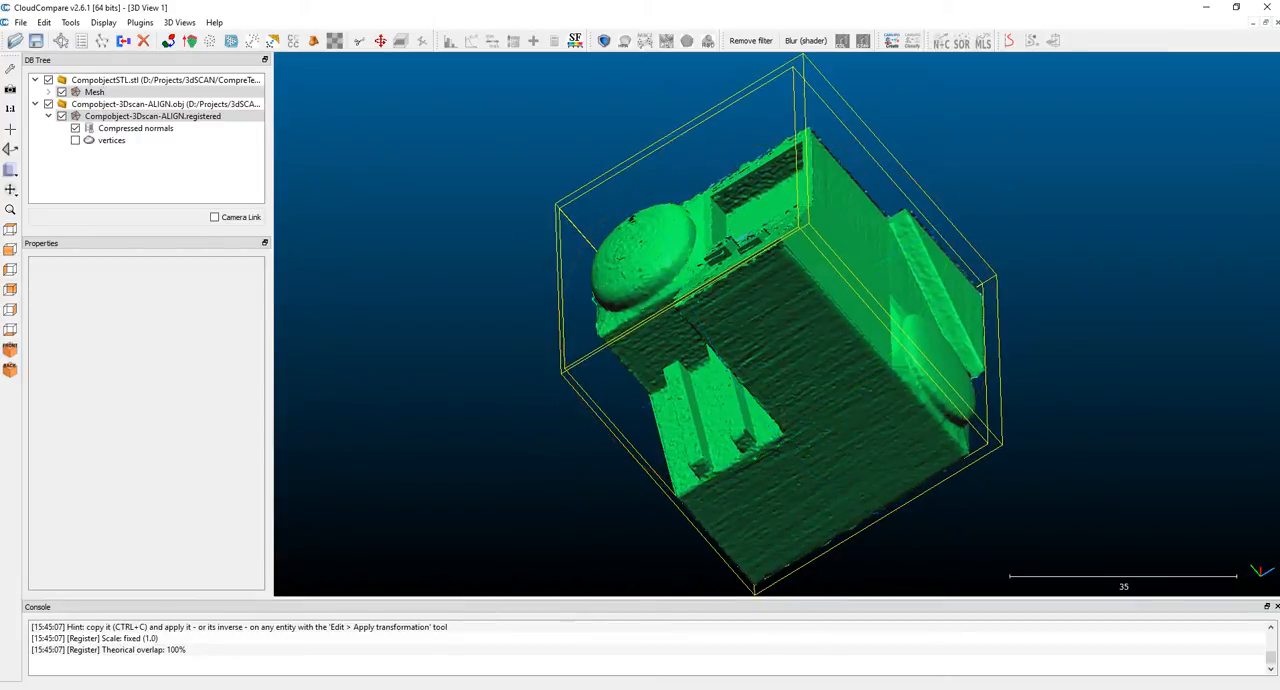
click(153, 116)
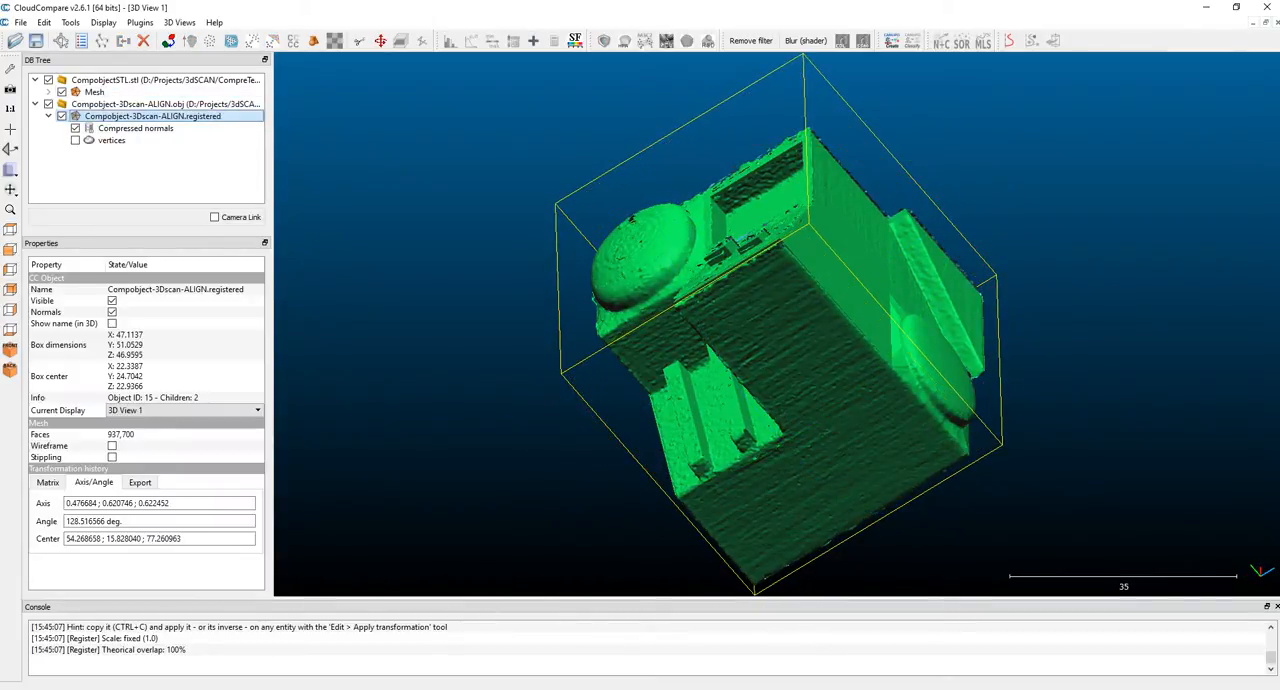
ctrl+click(95, 92)
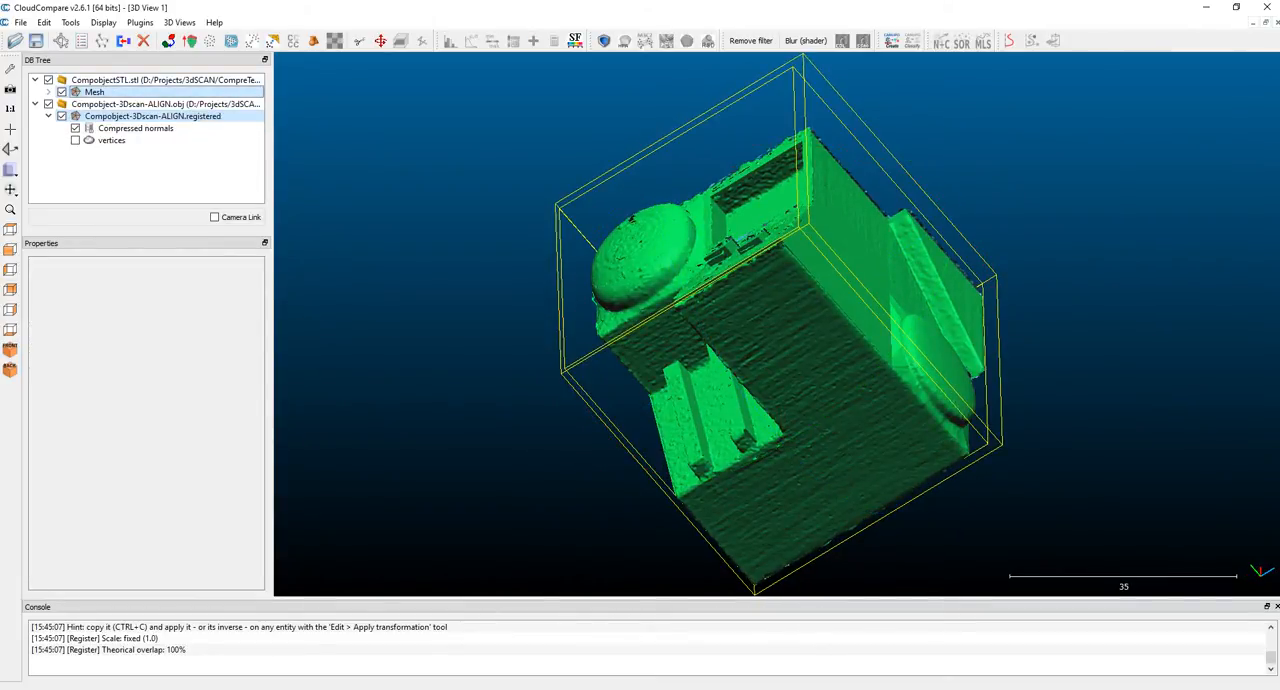
drag(690, 290, 785, 345)
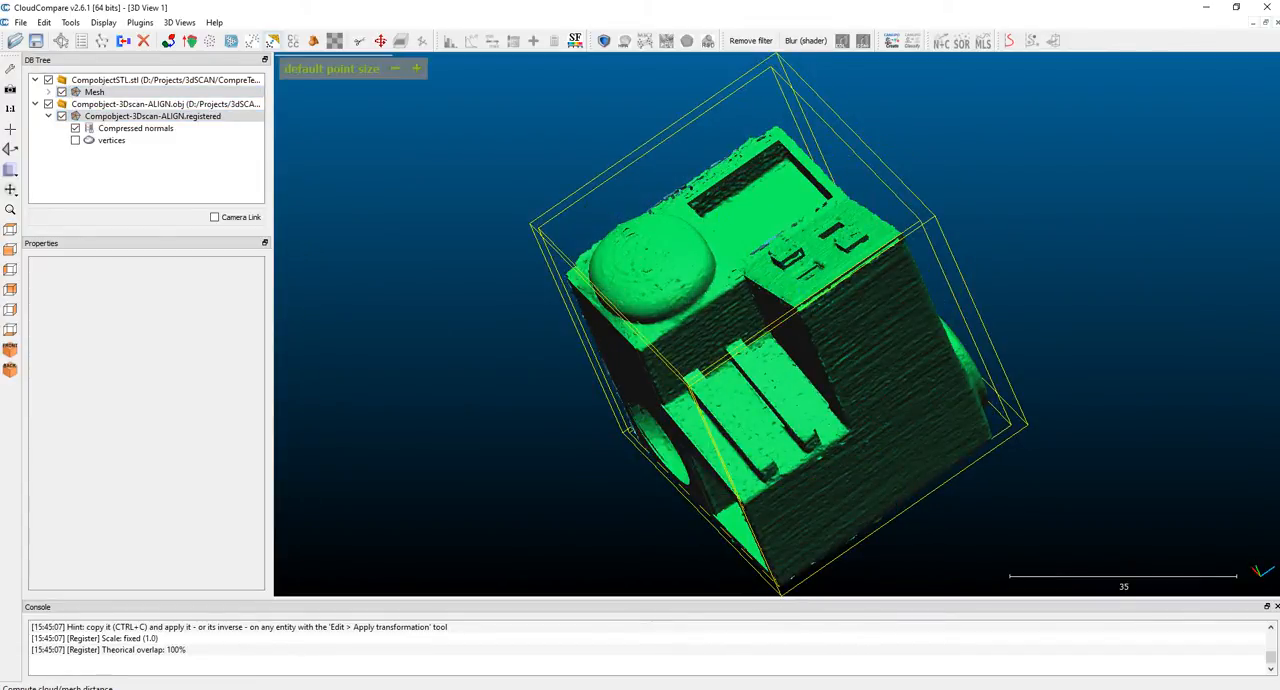
click(272, 41)
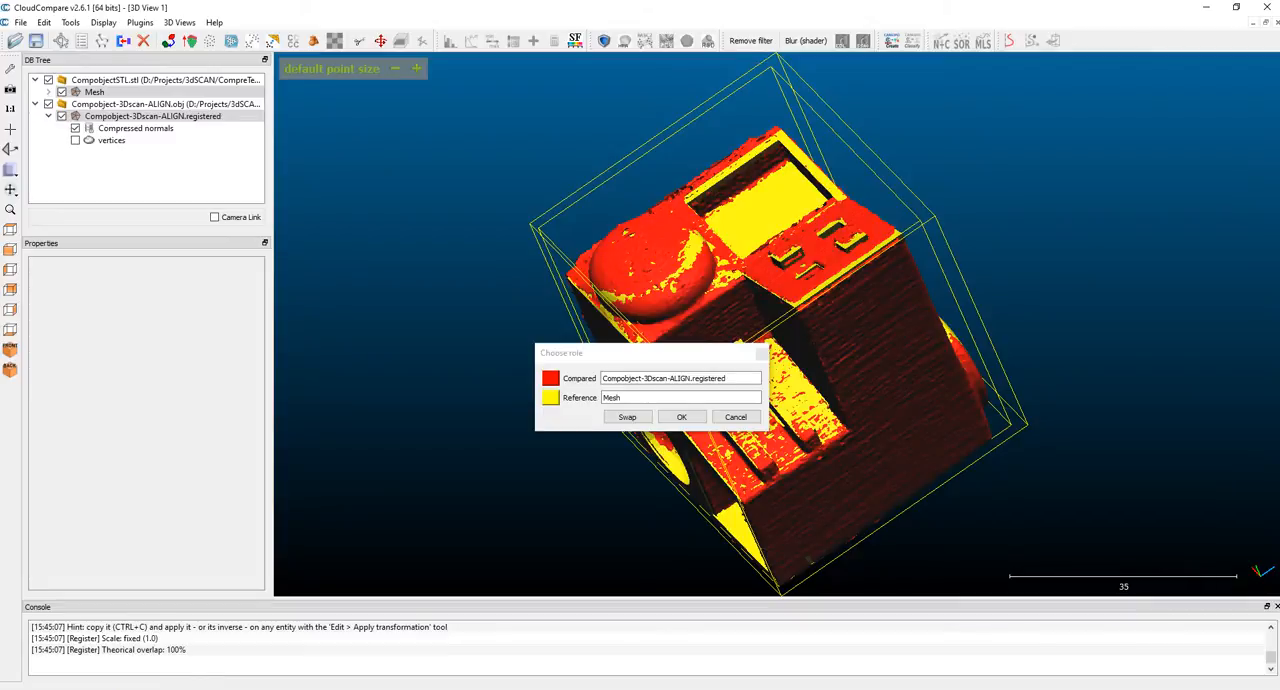
drag(650, 352, 462, 217)
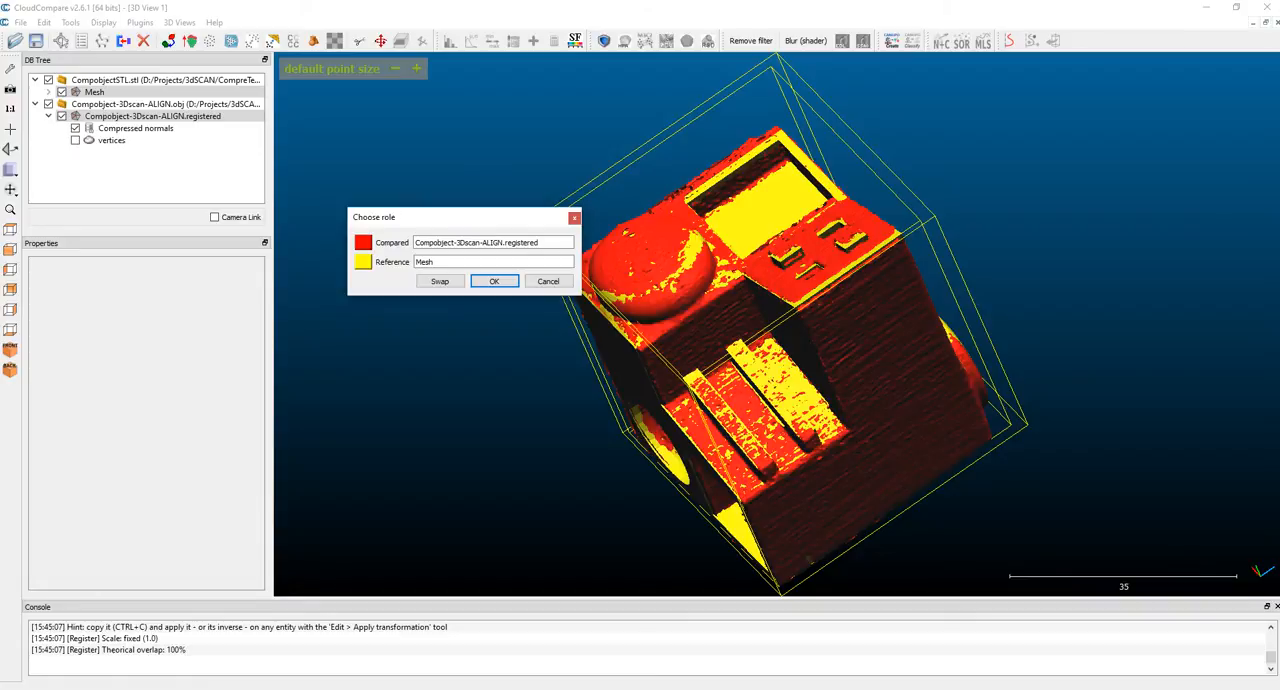
click(494, 281)
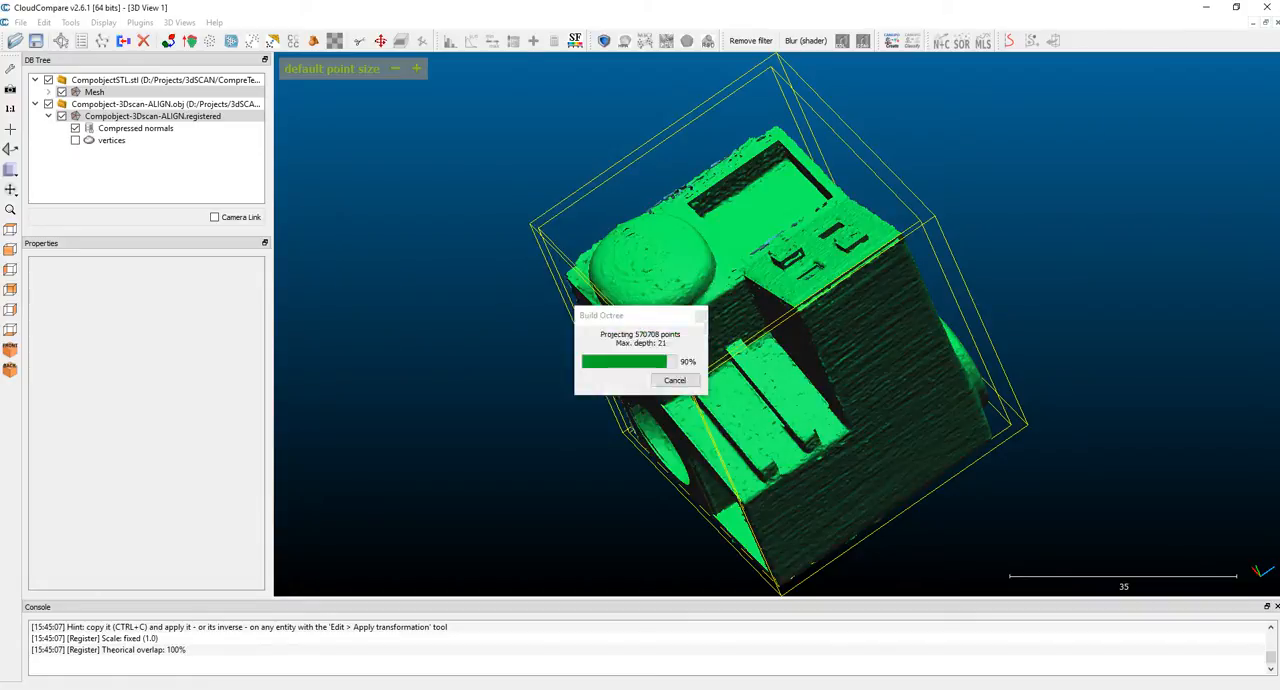
drag(636, 233, 380, 66)
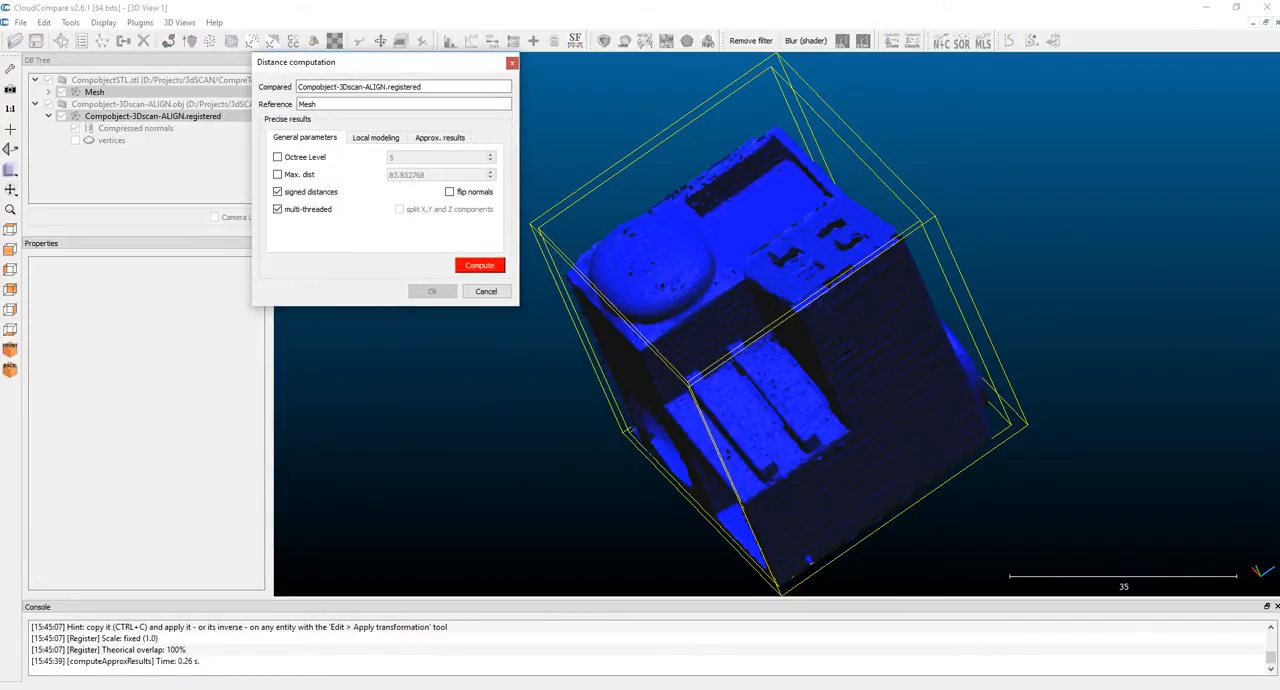
click(480, 265)
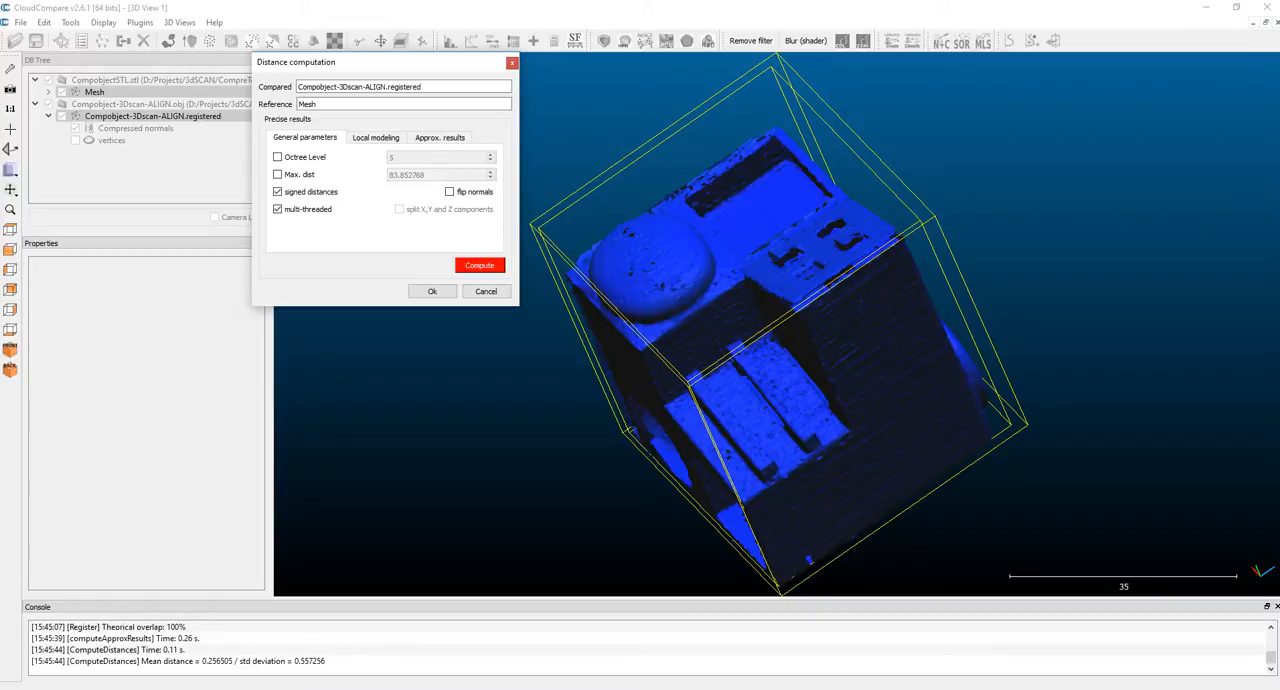
Step: Recompute the signed, multi-threaded distances between the registered scan and the reference Mesh and accept the result
click(480, 265)
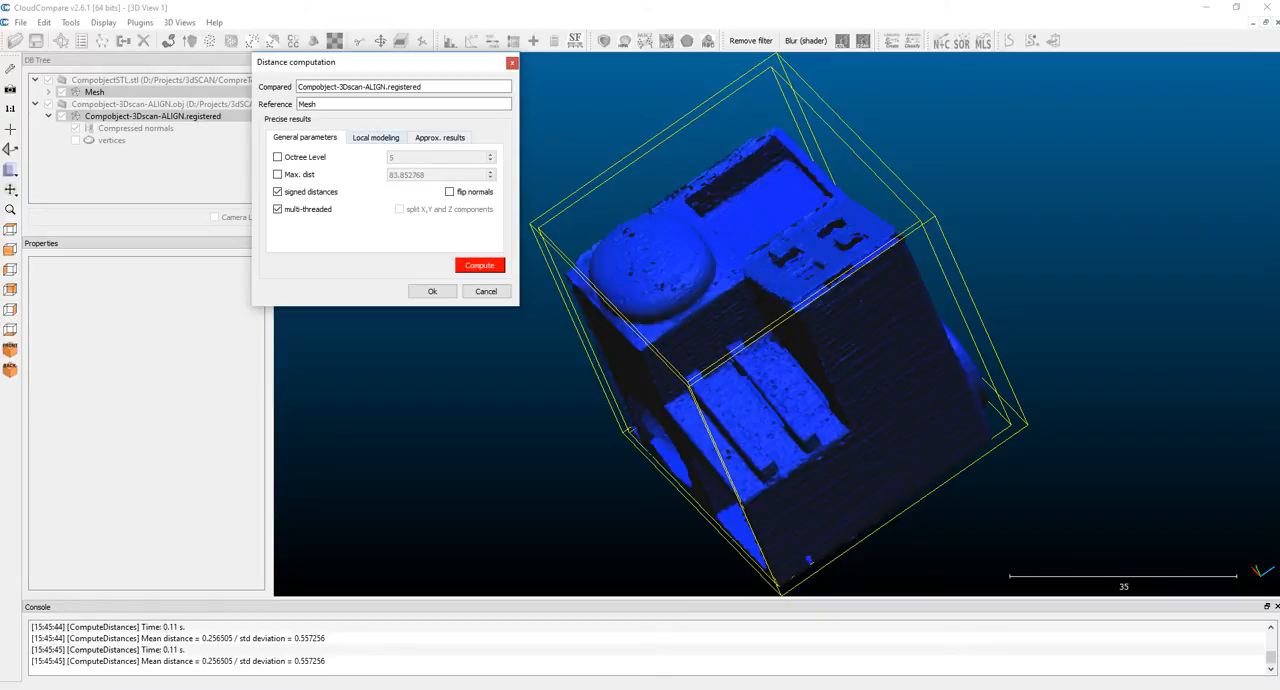
click(440, 138)
click(376, 138)
click(305, 138)
click(480, 265)
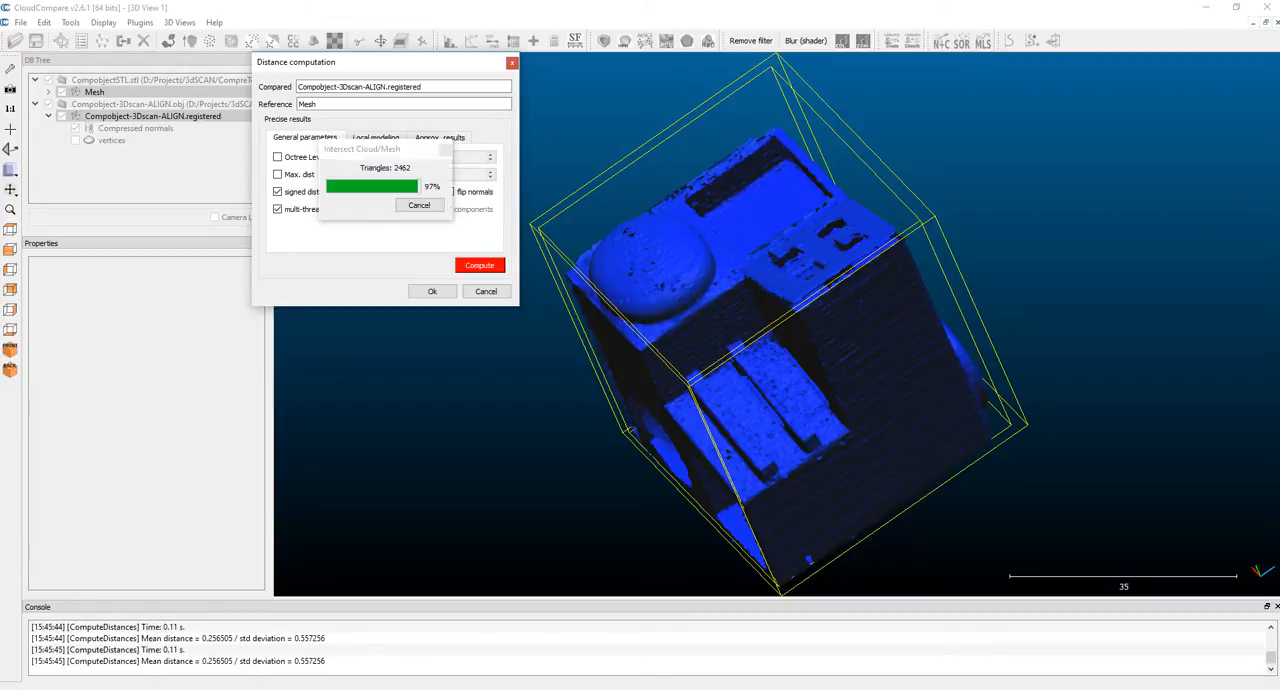
drag(705, 430, 1000, 342)
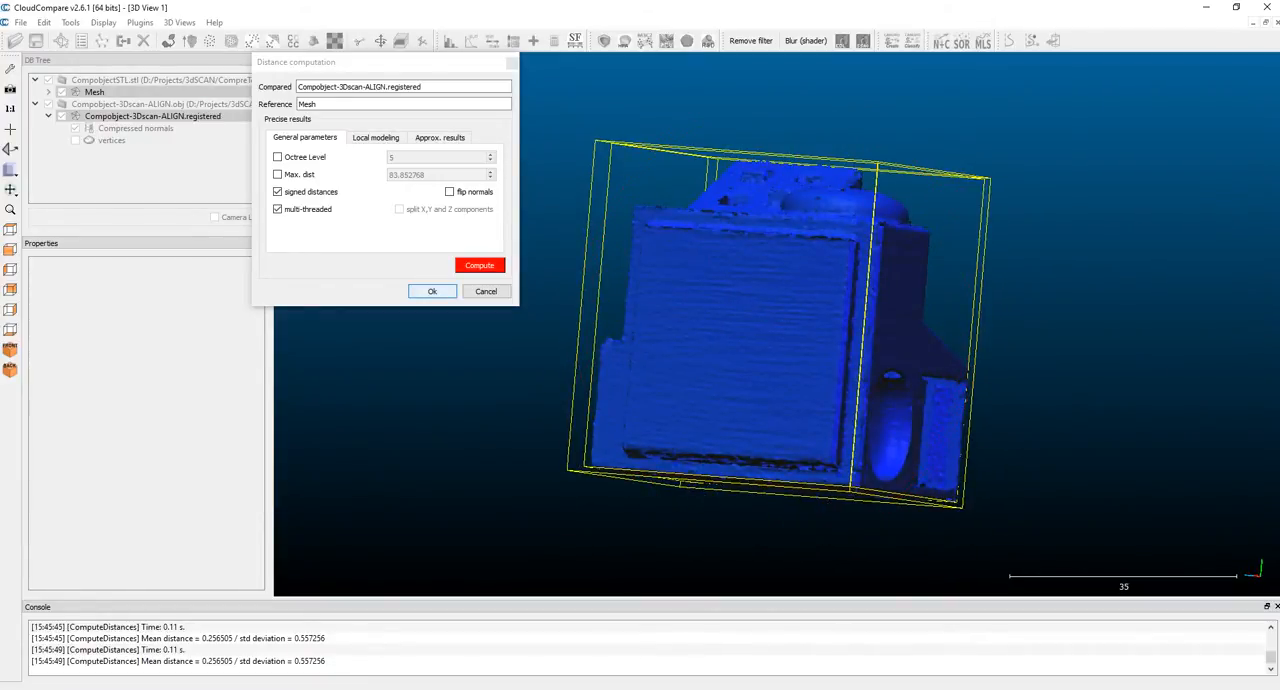
click(432, 291)
drag(860, 290, 755, 355)
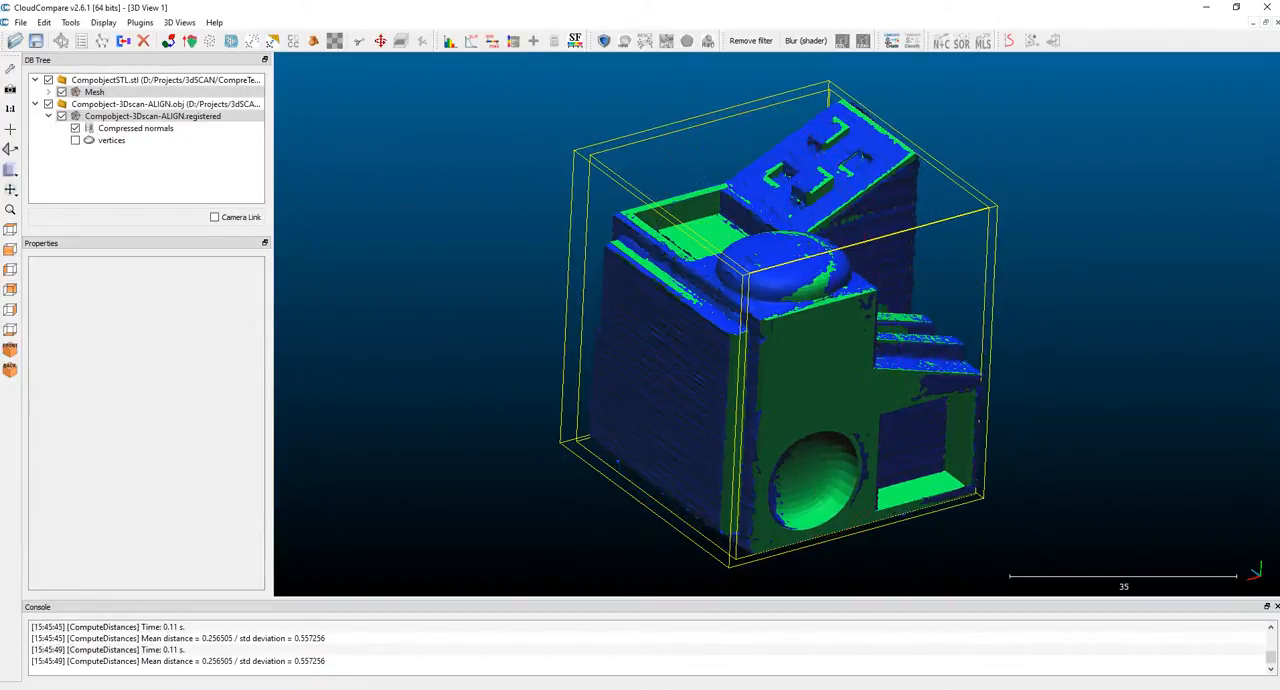
drag(880, 310, 930, 335)
Step: Hide the reference Mesh and bring up the C2M signed distances display parameters of Compobject-3Dscan-ALIGN.registered
click(62, 92)
drag(740, 270, 760, 425)
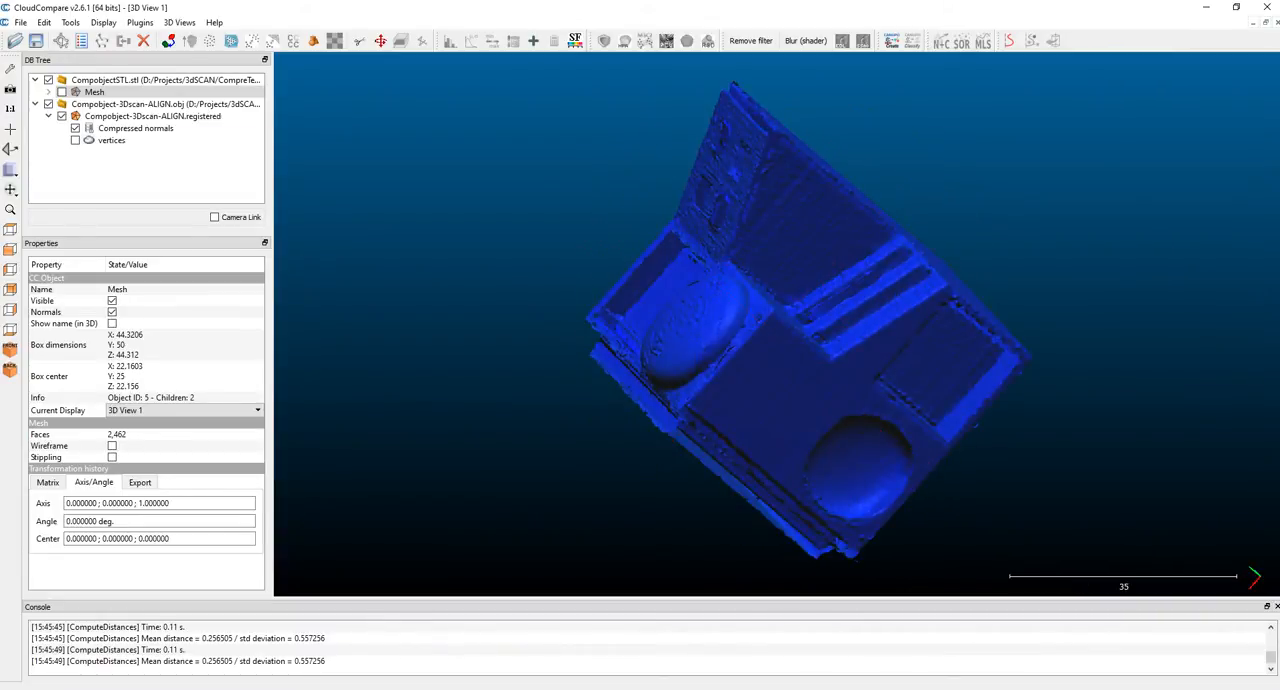
click(152, 116)
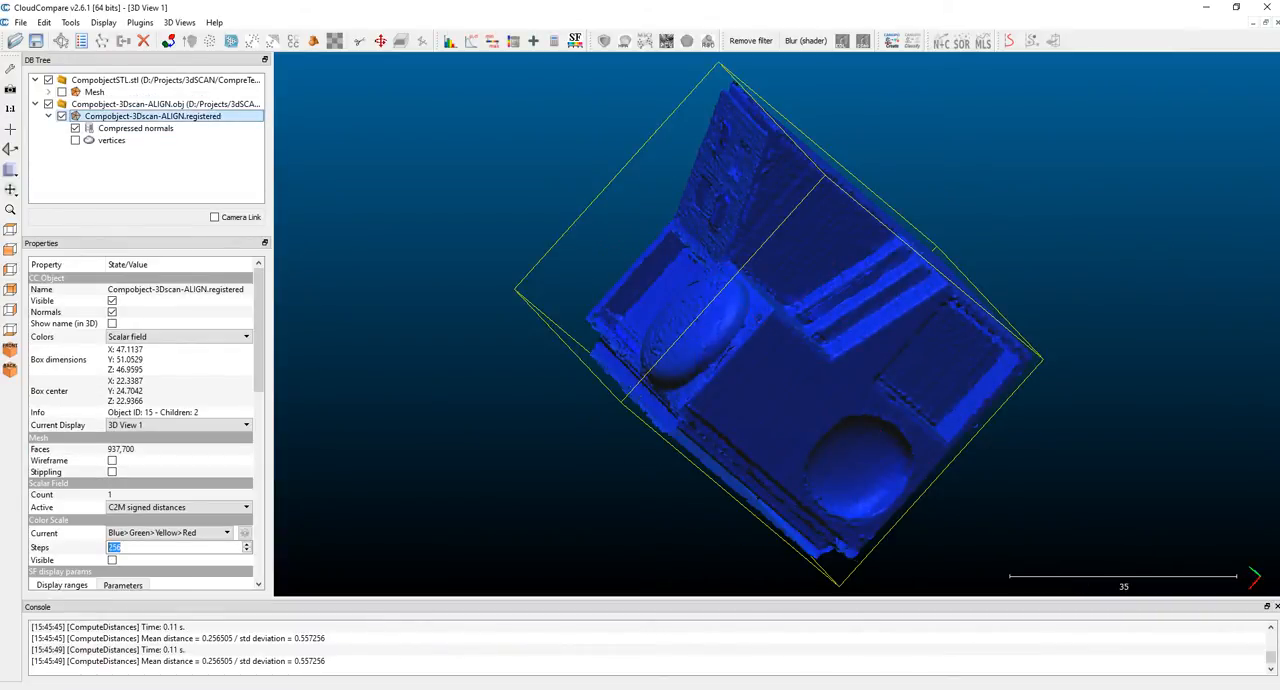
click(95, 92)
click(150, 116)
scroll(146, 430, down, 5)
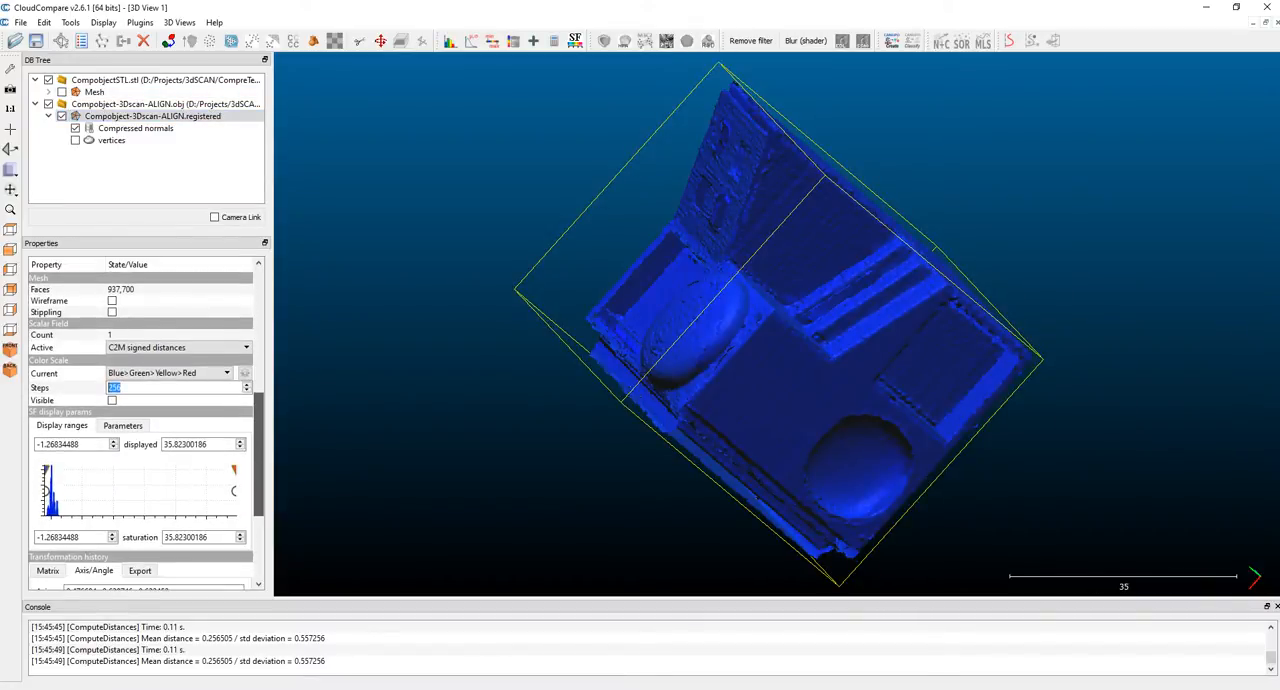
scroll(146, 430, down, 1)
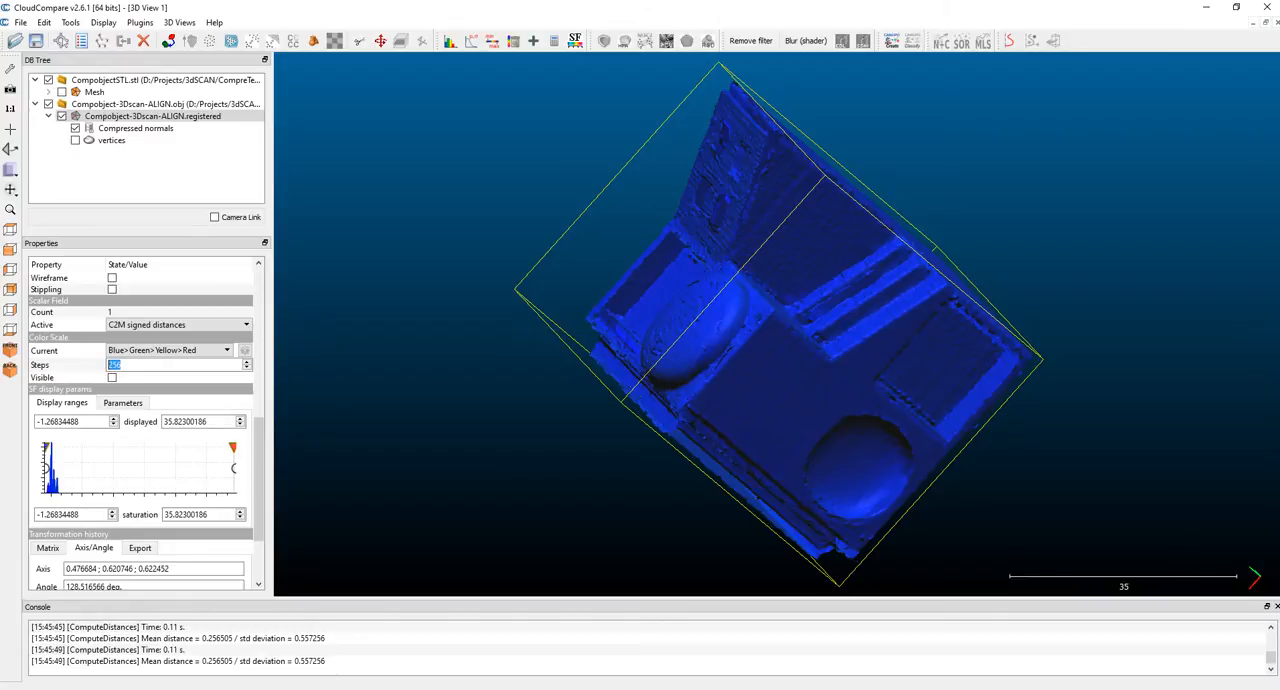
Step: Narrow the registered scan's colour saturation range to about -0.36 to 1.19
drag(232, 447, 60, 447)
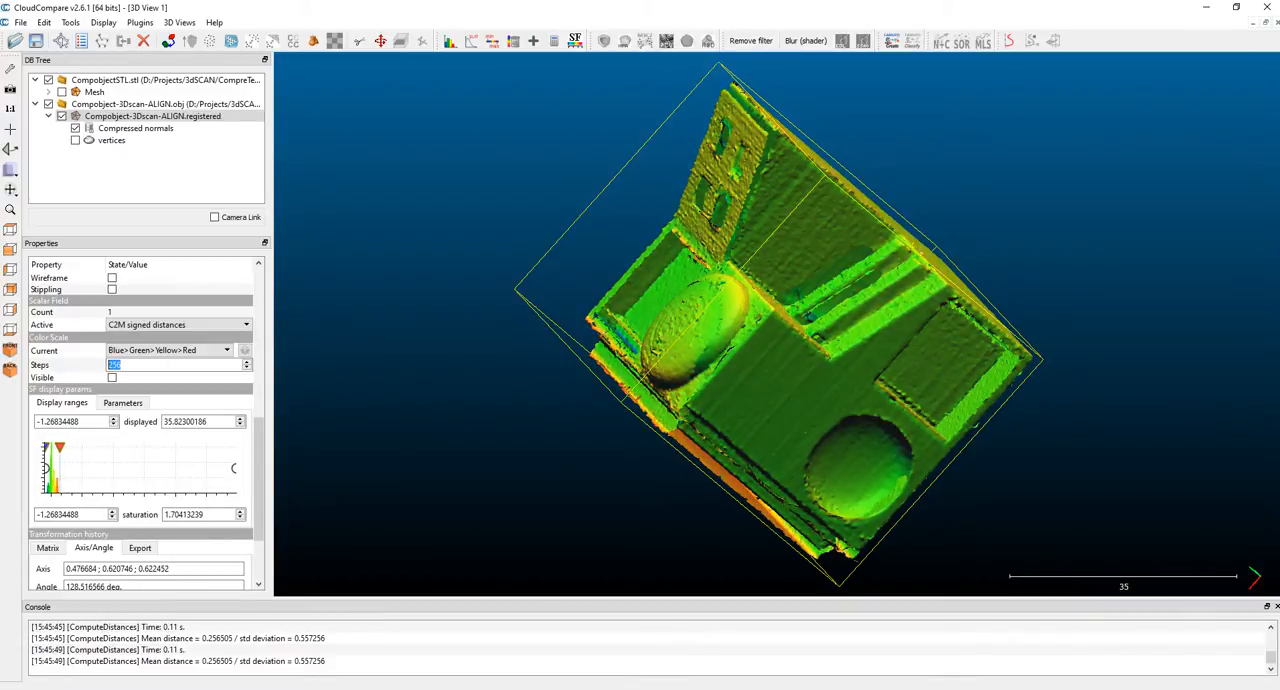
drag(59, 447, 59, 447)
drag(880, 450, 825, 350)
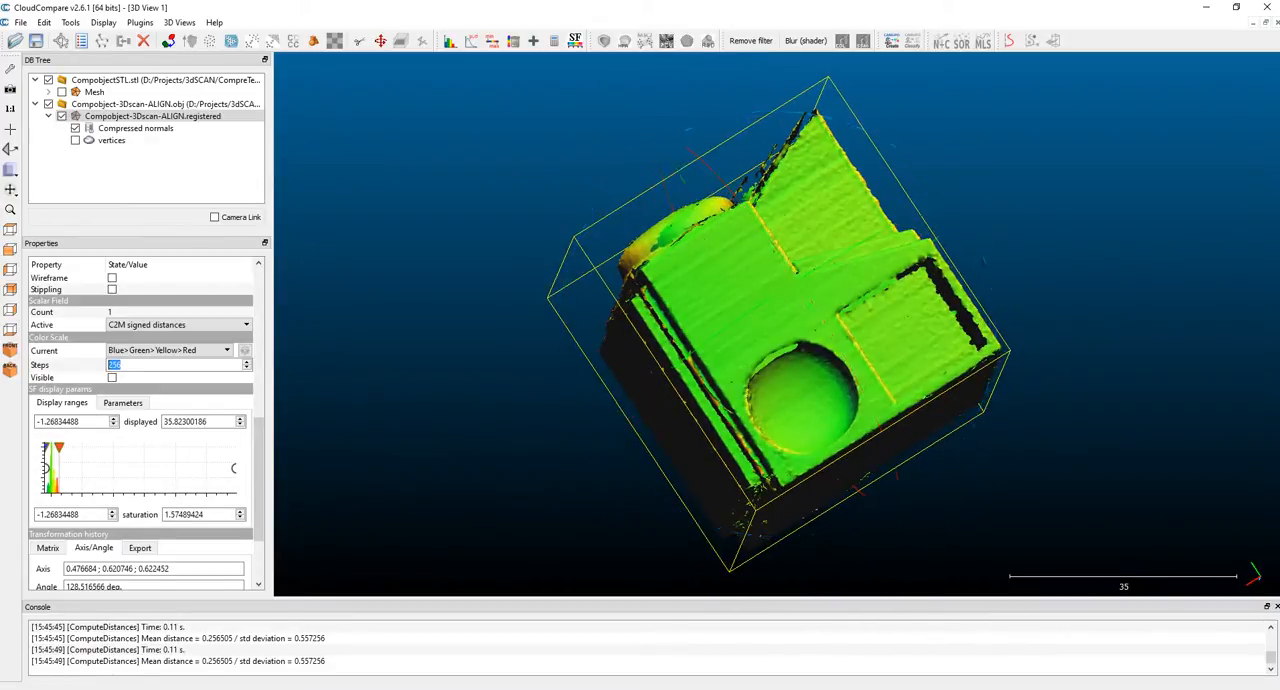
drag(850, 430, 700, 460)
drag(700, 400, 910, 425)
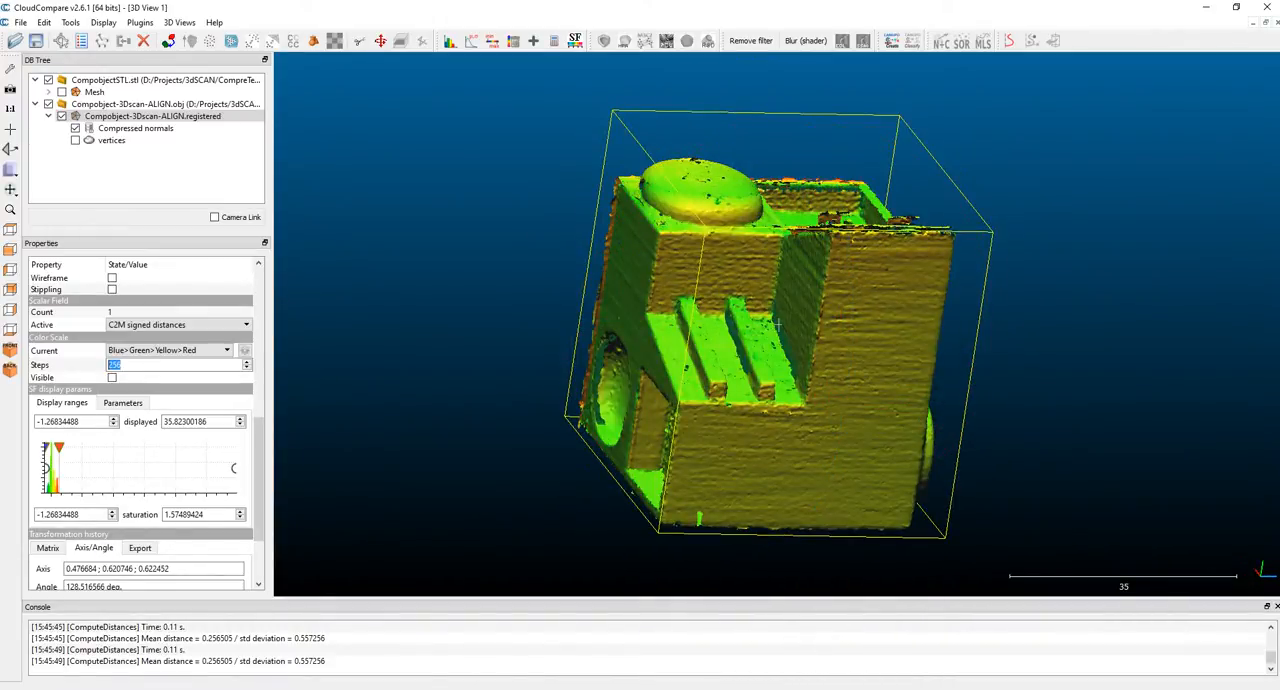
drag(58, 448, 57, 448)
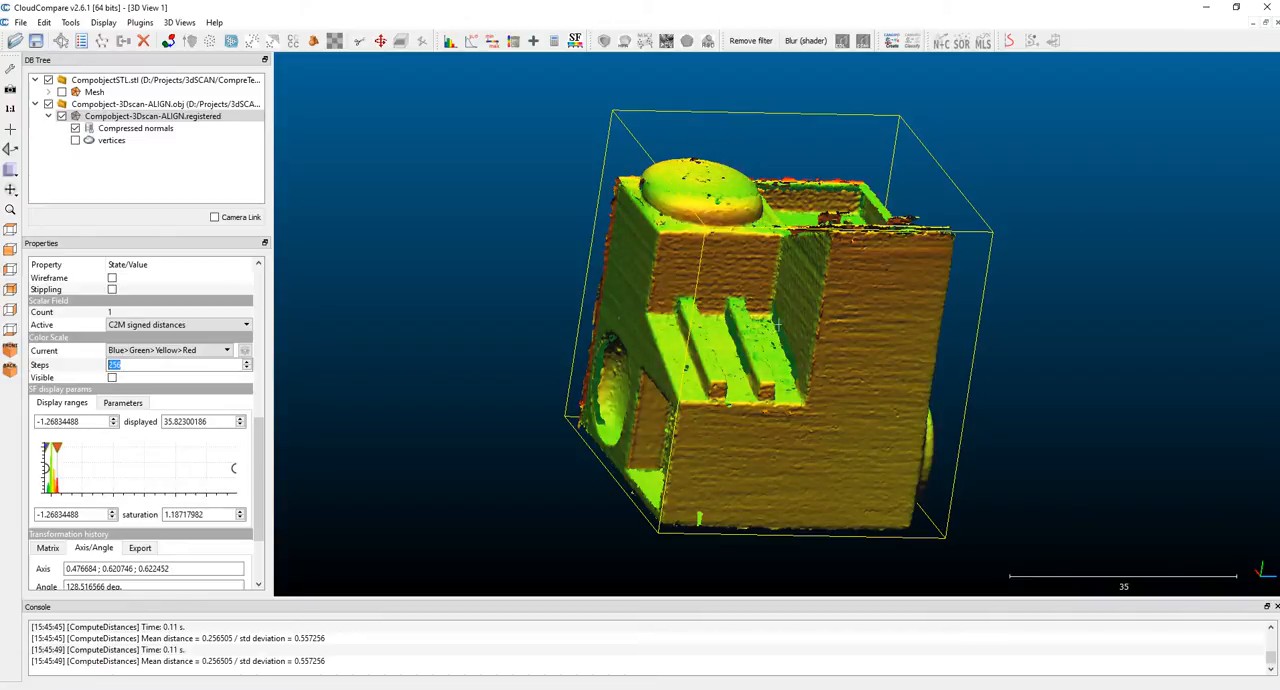
drag(46, 448, 51, 448)
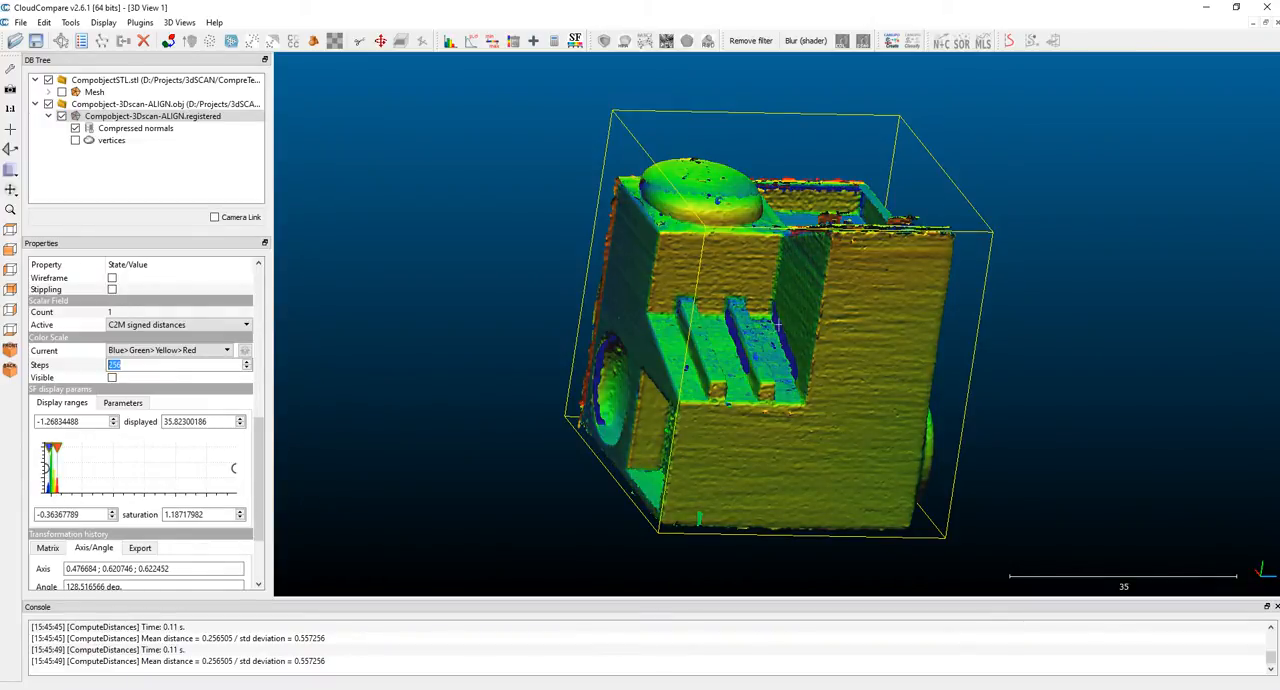
Step: Examine the signed-distance colours on the scan's faces, dome, recesses and grooves from several directions
drag(700, 310, 715, 380)
drag(850, 385, 750, 460)
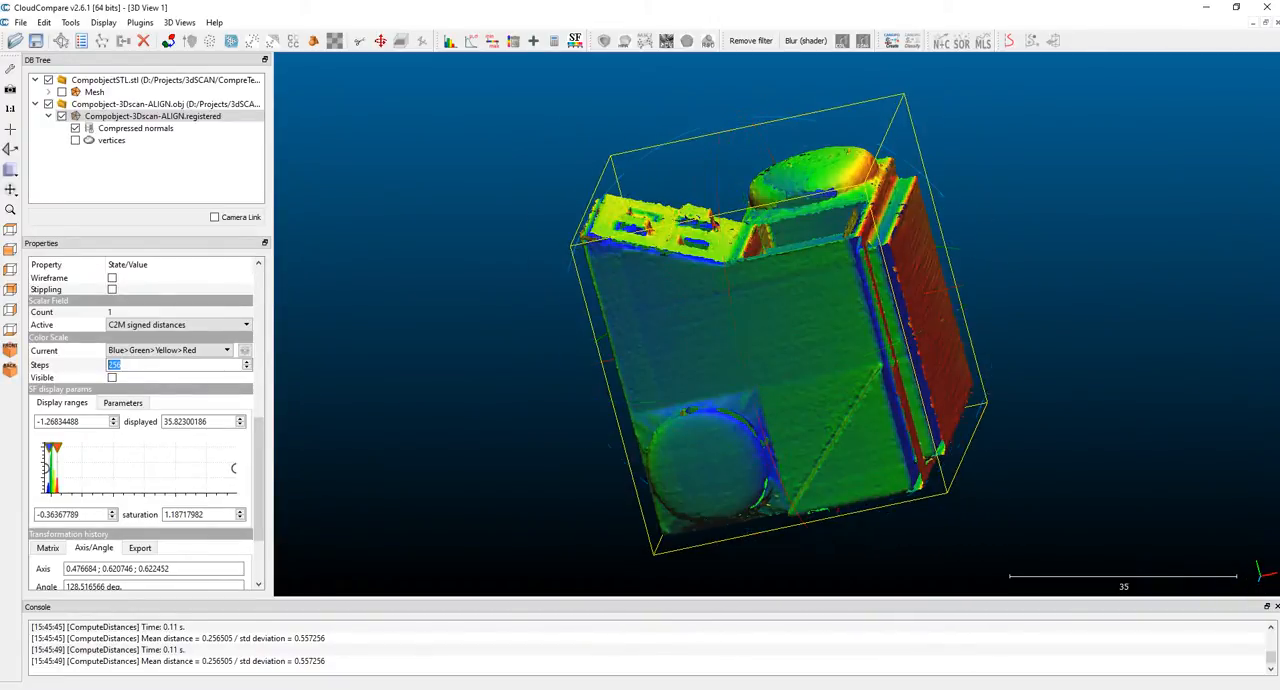
drag(750, 460, 660, 440)
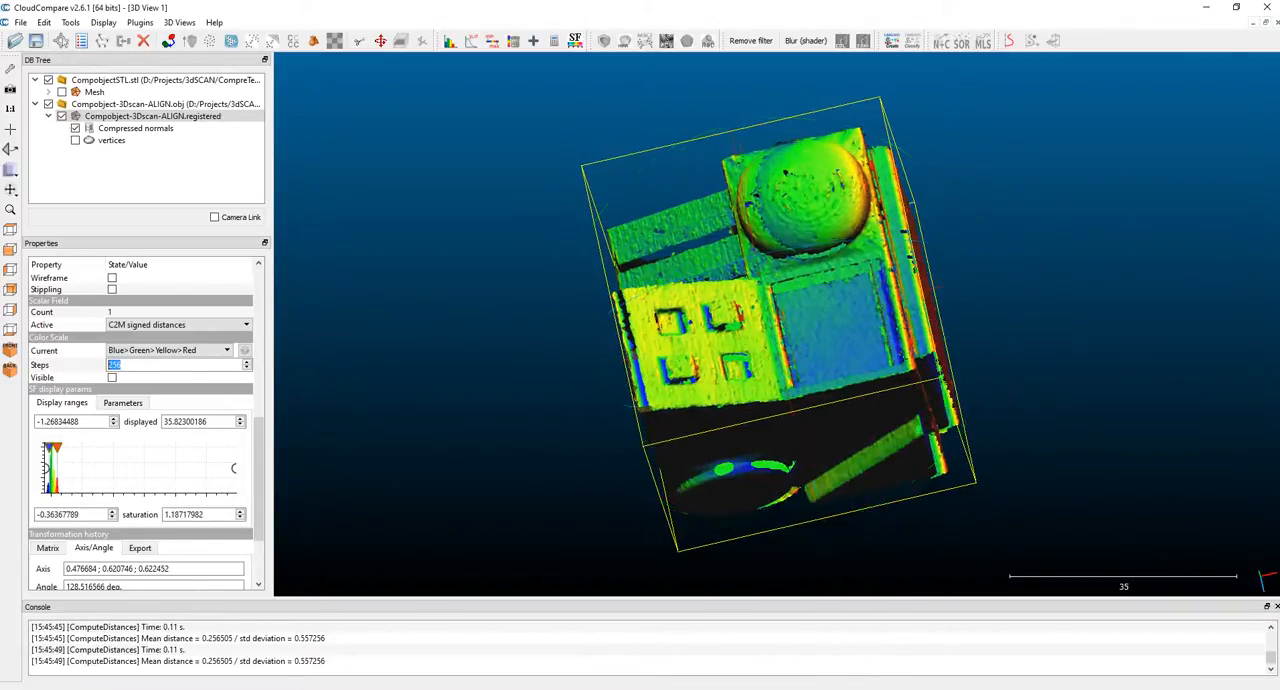
drag(745, 440, 738, 260)
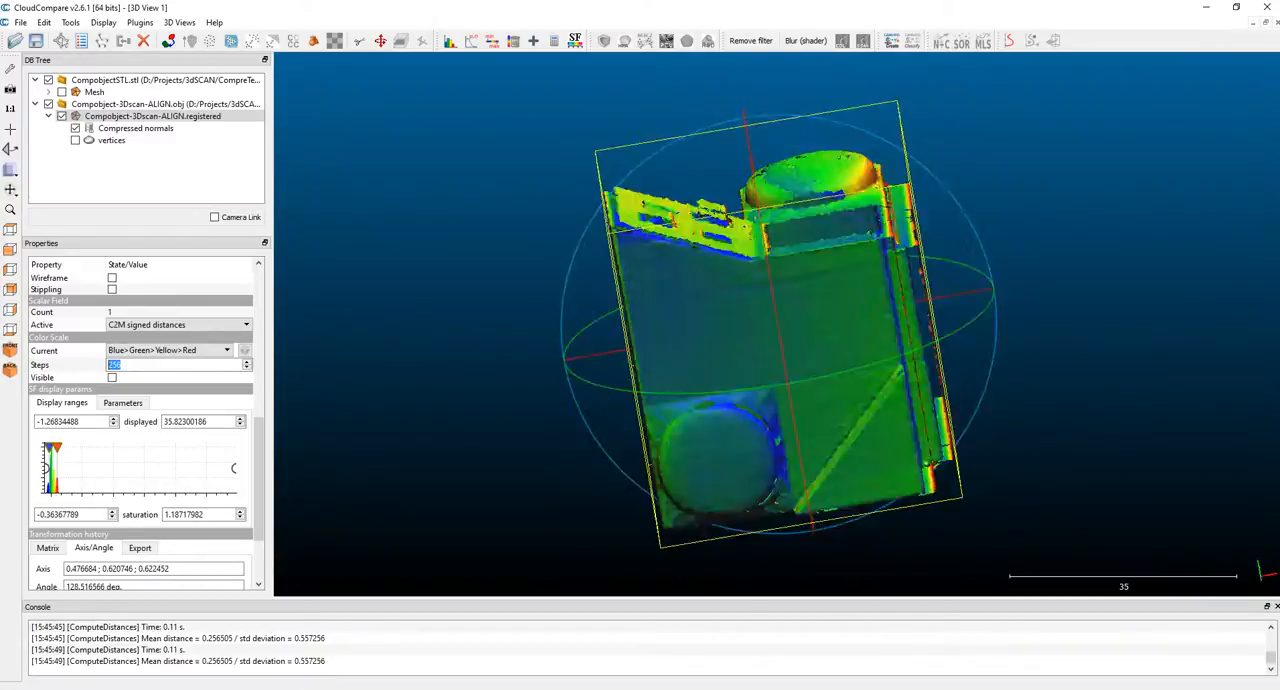
drag(635, 518, 1015, 172)
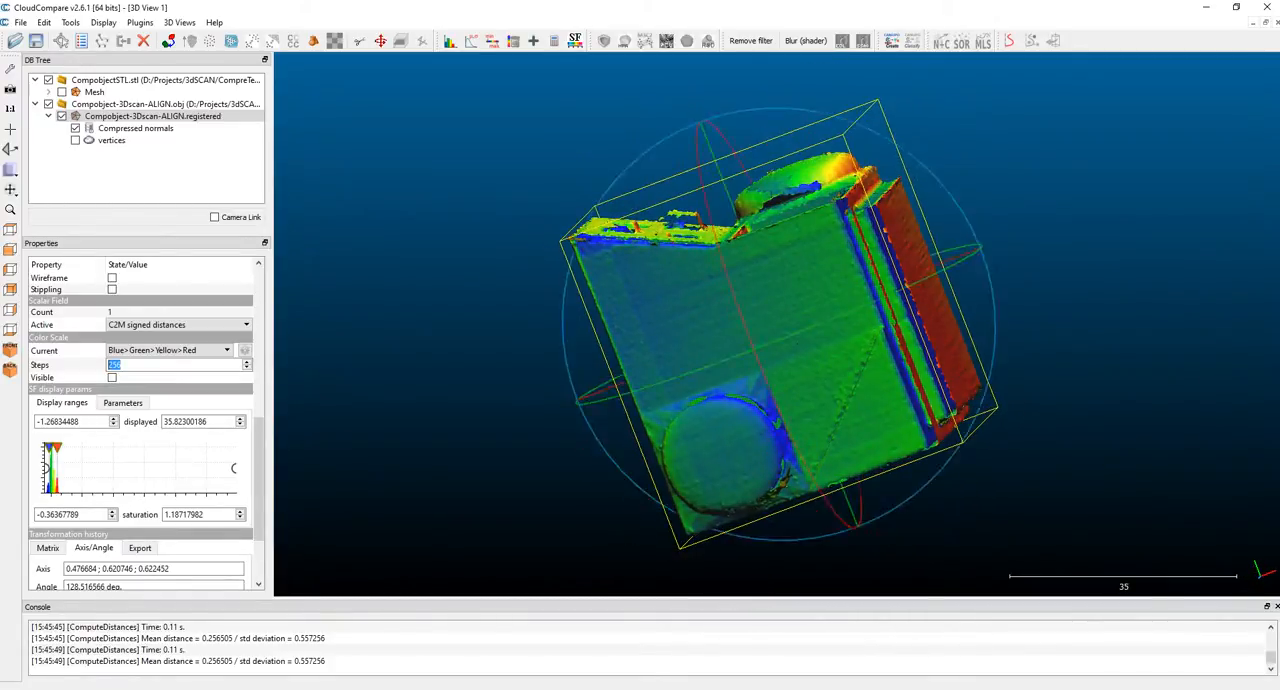
drag(800, 260, 740, 340)
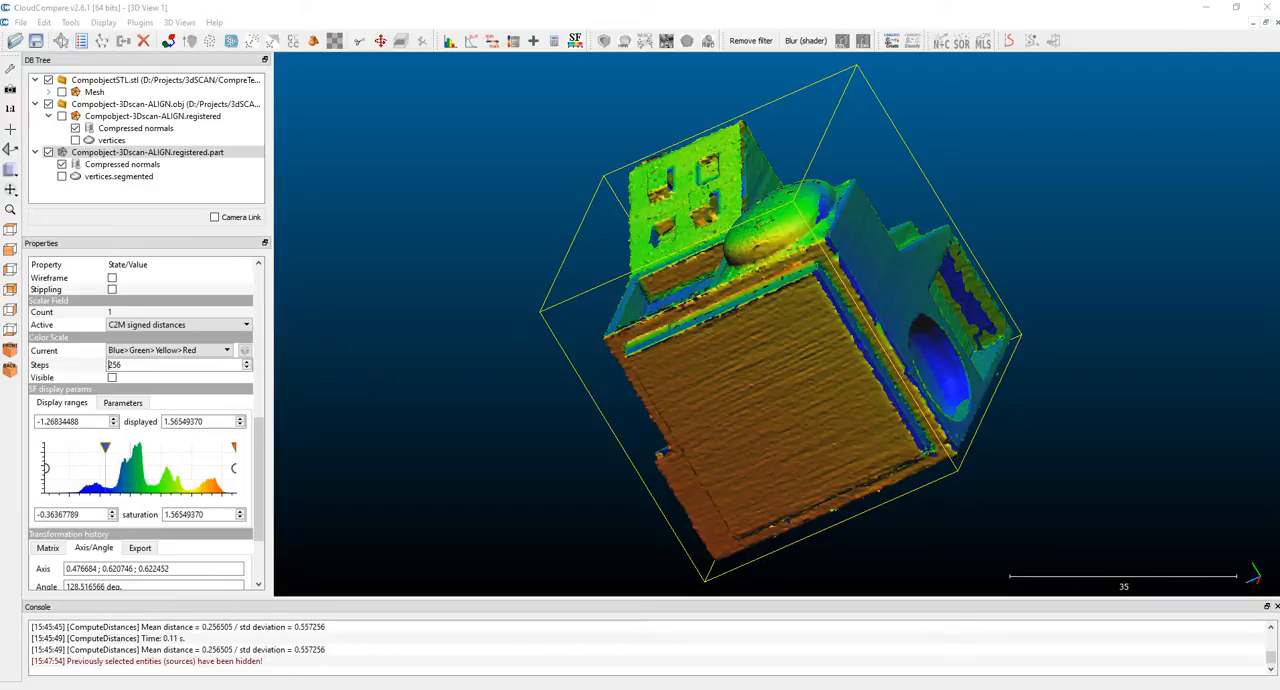
drag(740, 320, 752, 345)
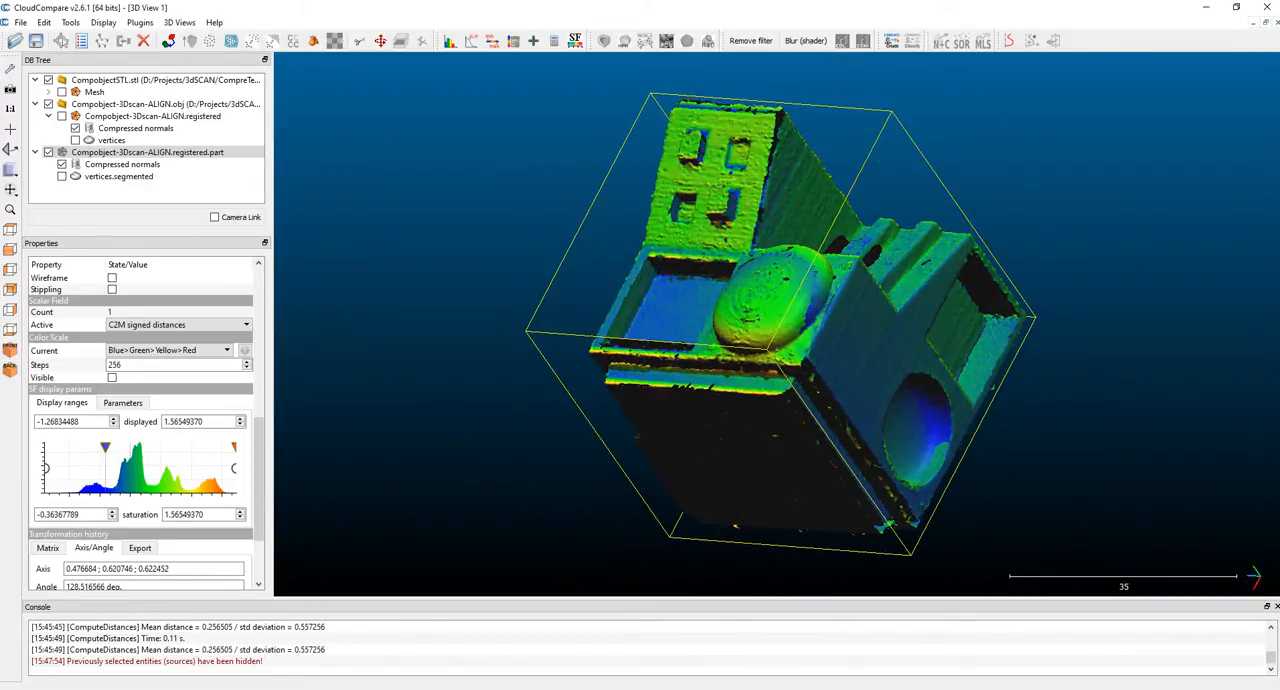
Step: Set the segmented scan part's lower saturation to about -0.82 and filter it by scalar value from -1.26834488 to 1.56549370
drag(105, 447, 74, 447)
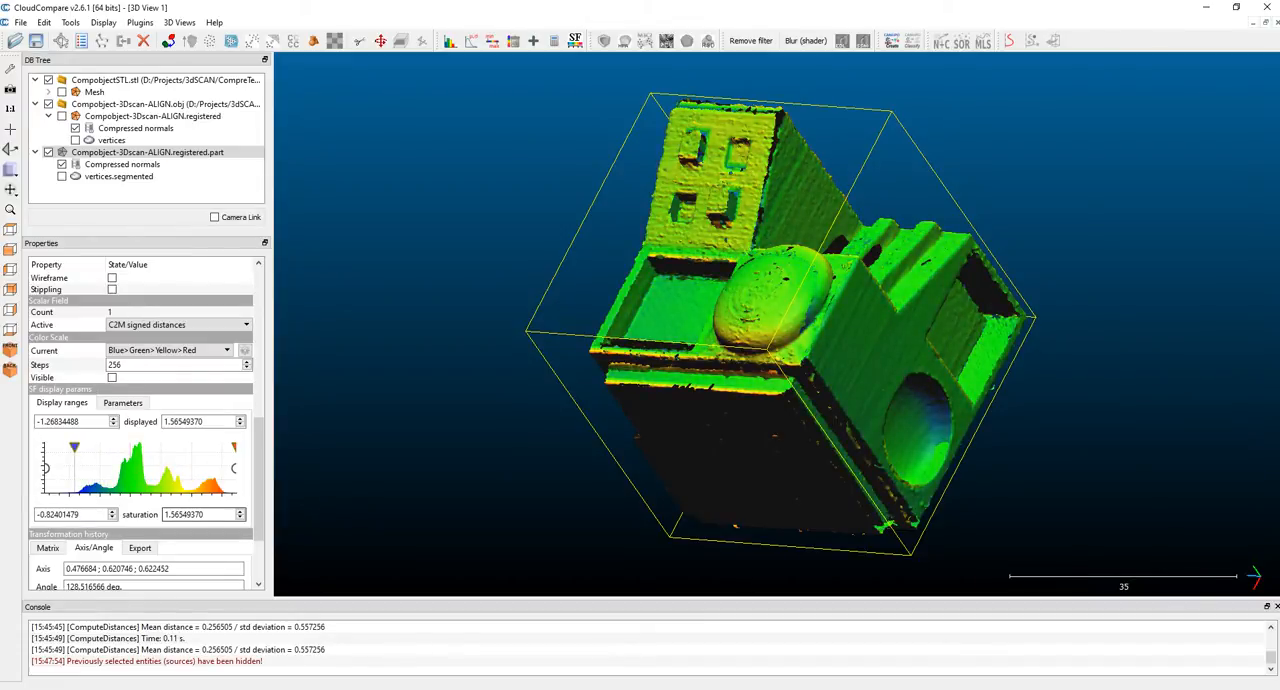
key(Tab)
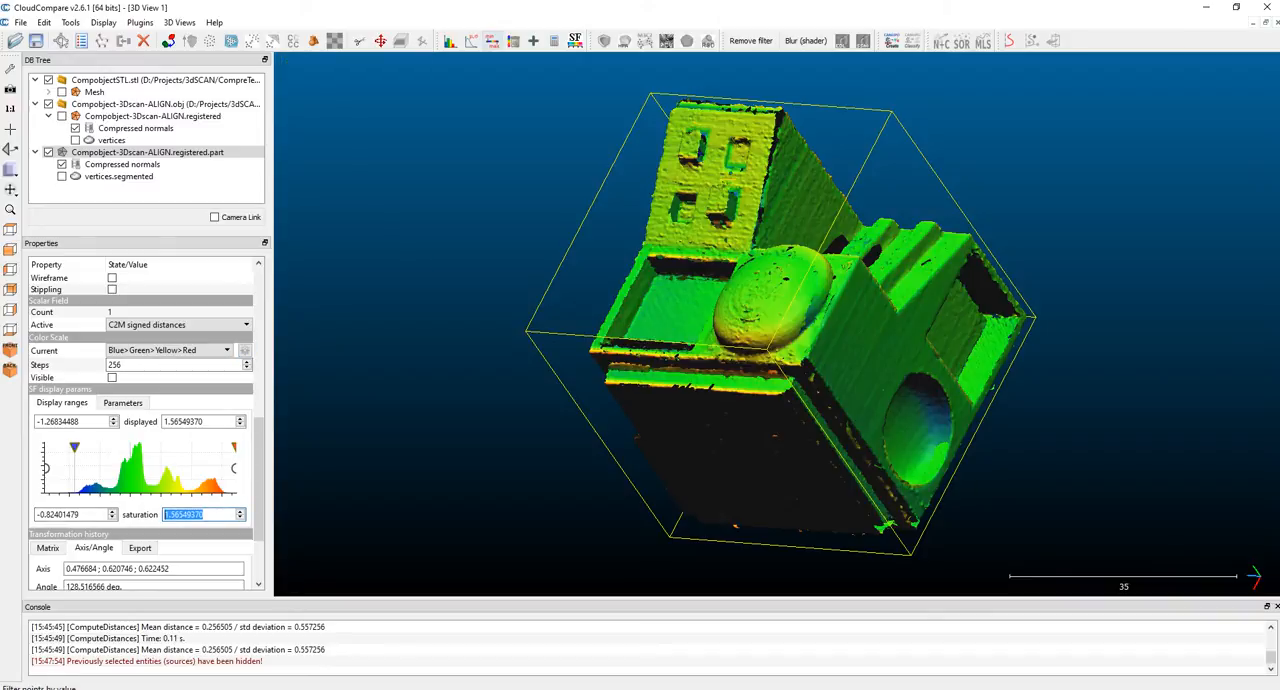
click(492, 41)
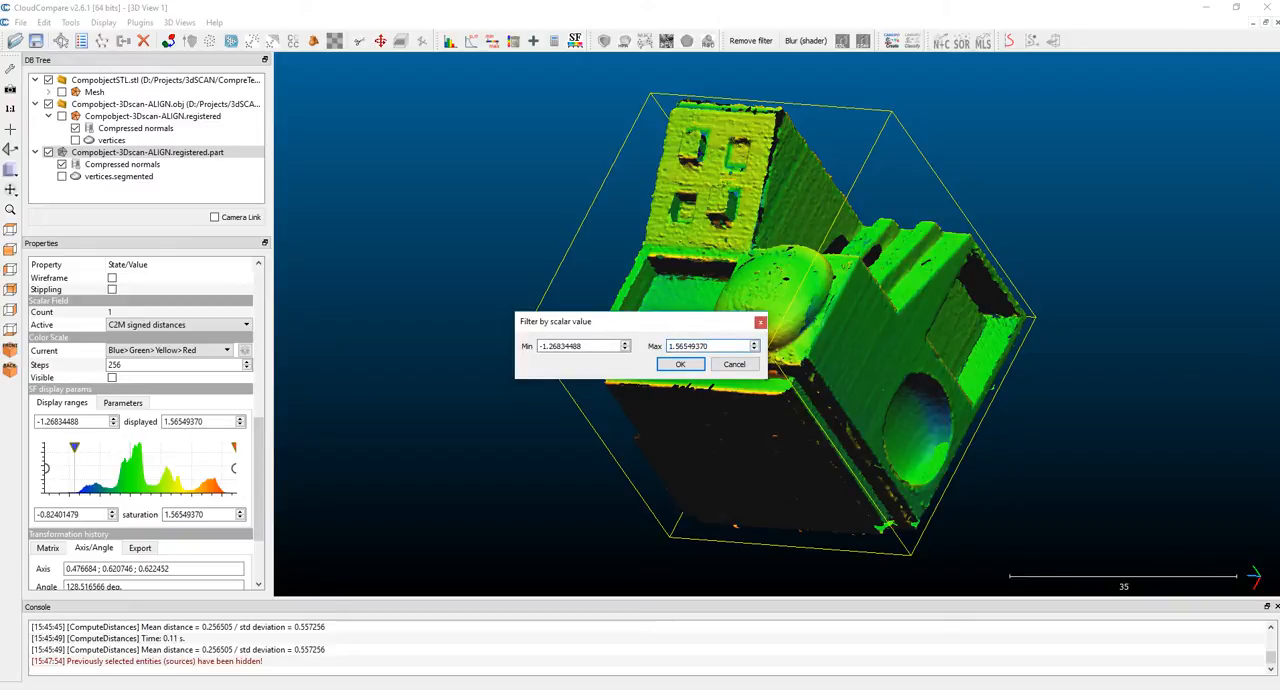
key(Return)
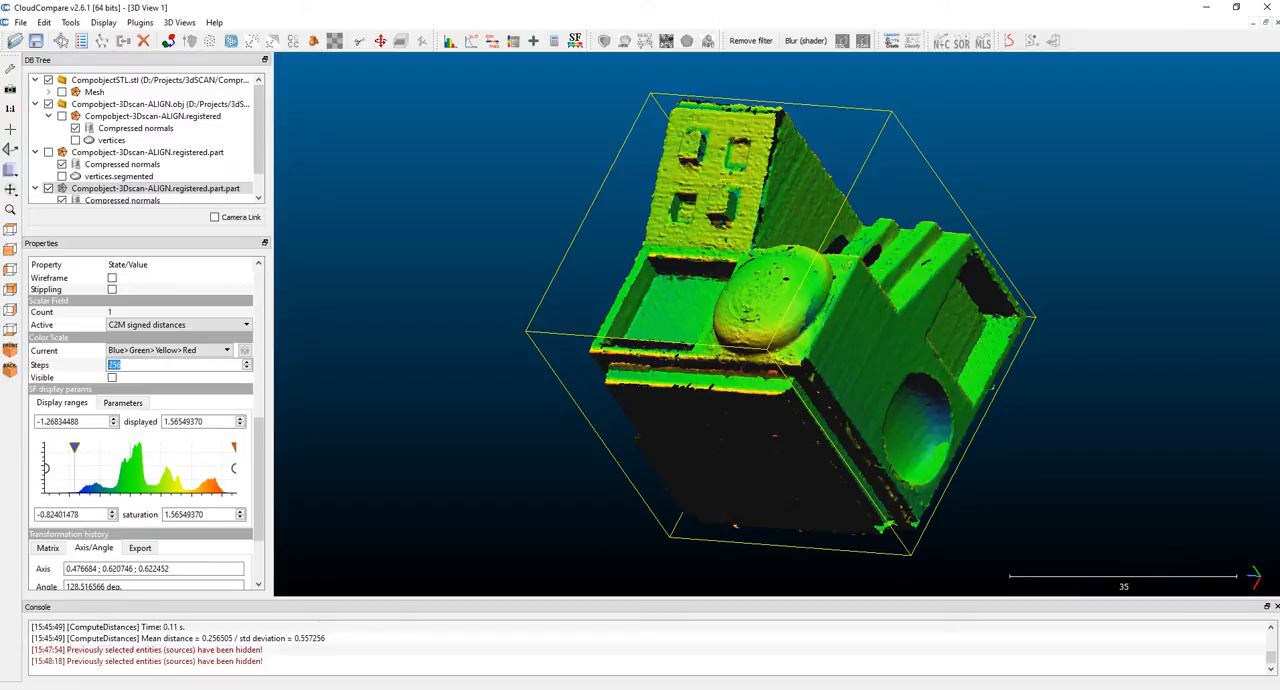
Step: Set the newly filtered part's colour saturation range to about -0.59 to 1.22 and view its stepped side
mouse_move(74, 448)
mouse_down()
mouse_move(106, 448)
mouse_move(72, 448)
mouse_move(90, 448)
mouse_up()
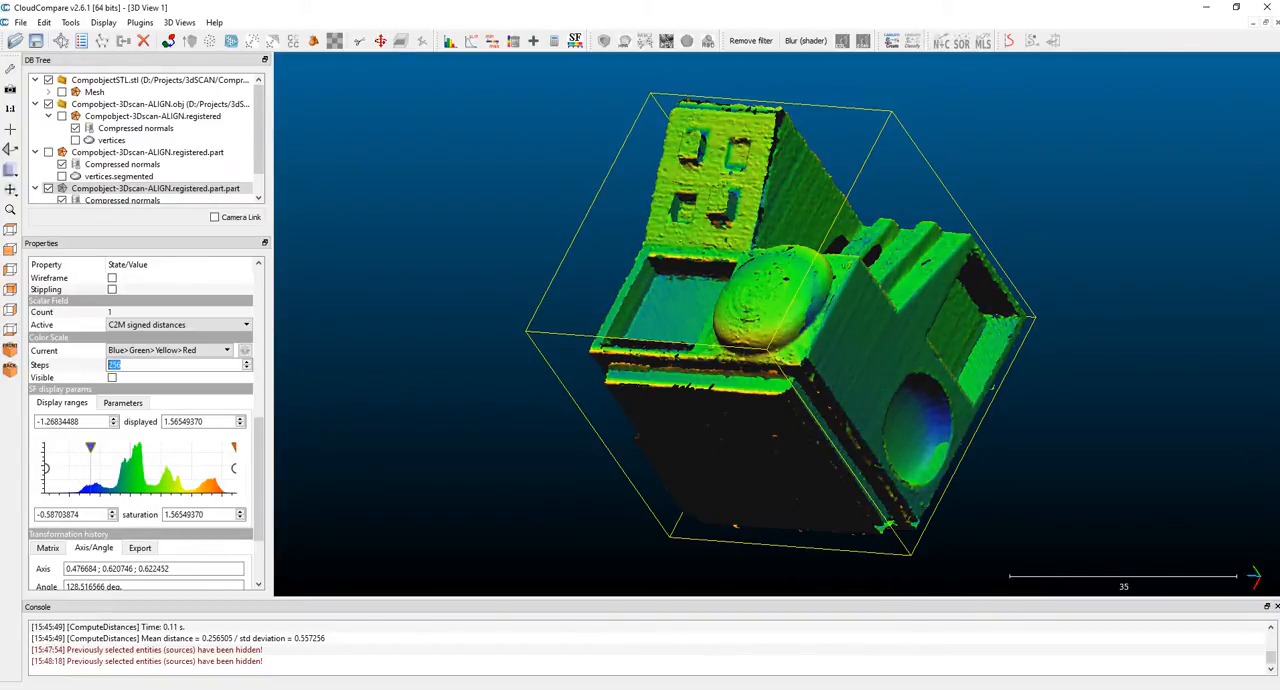
drag(233, 448, 213, 448)
drag(640, 430, 1152, 378)
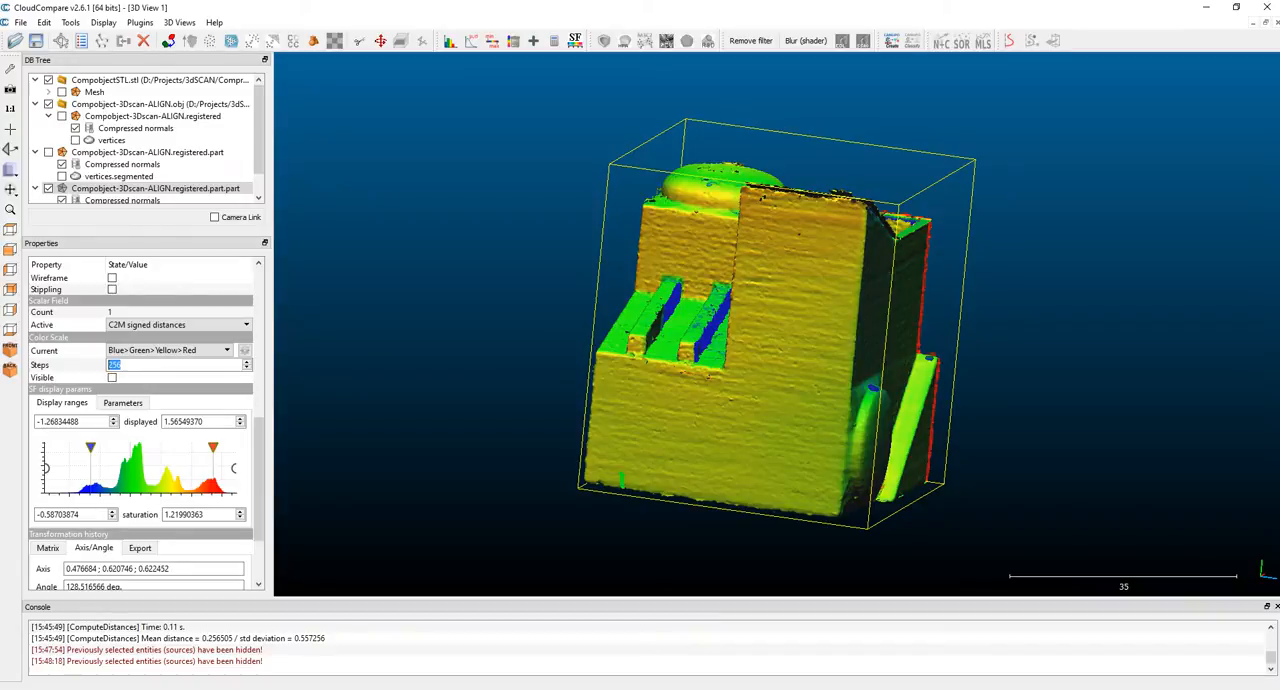